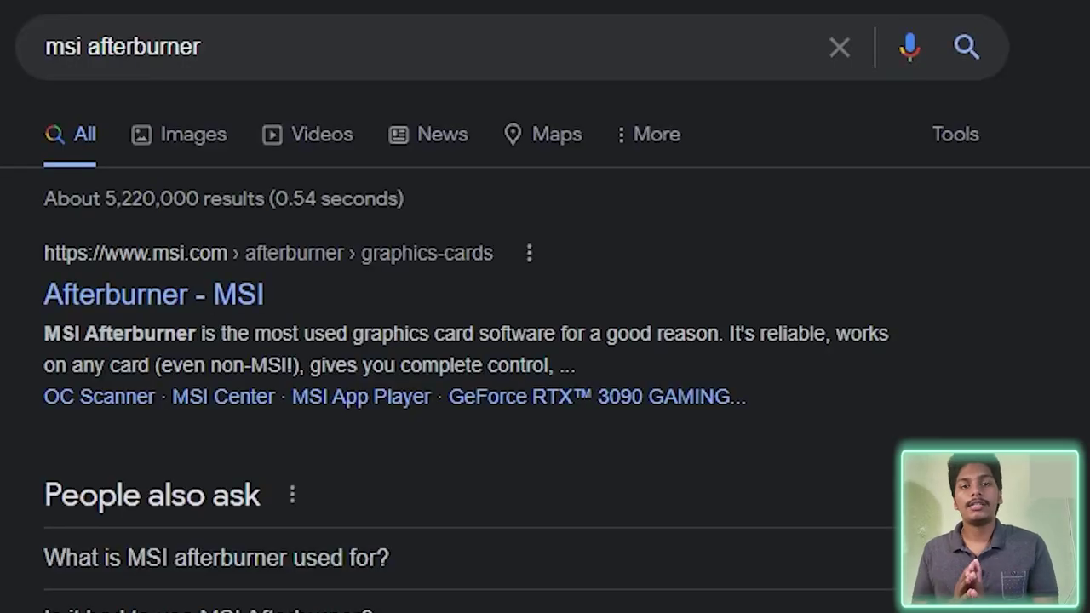
Download MSIAfterburnerSetup.zip from the official MSI Afterburner page and open the archive.
left_click(158, 298)
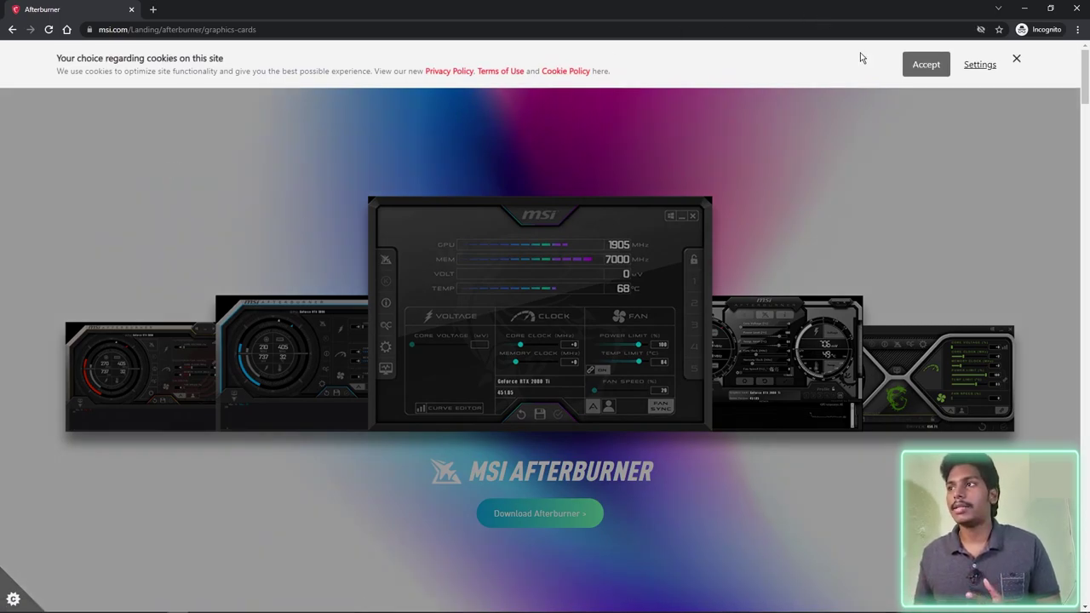
left_click(905, 67)
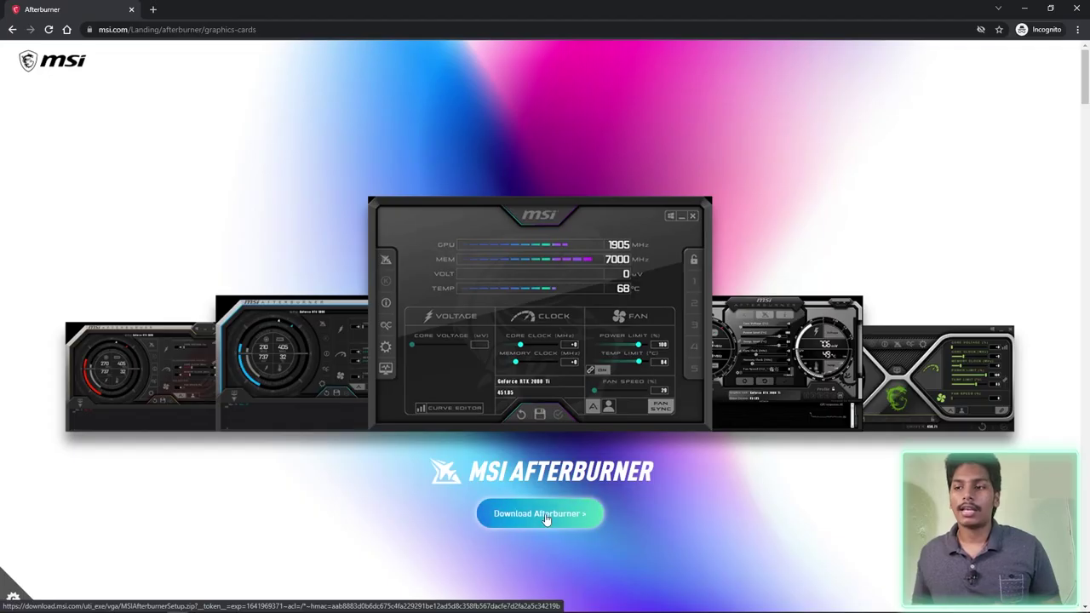
left_click(552, 337)
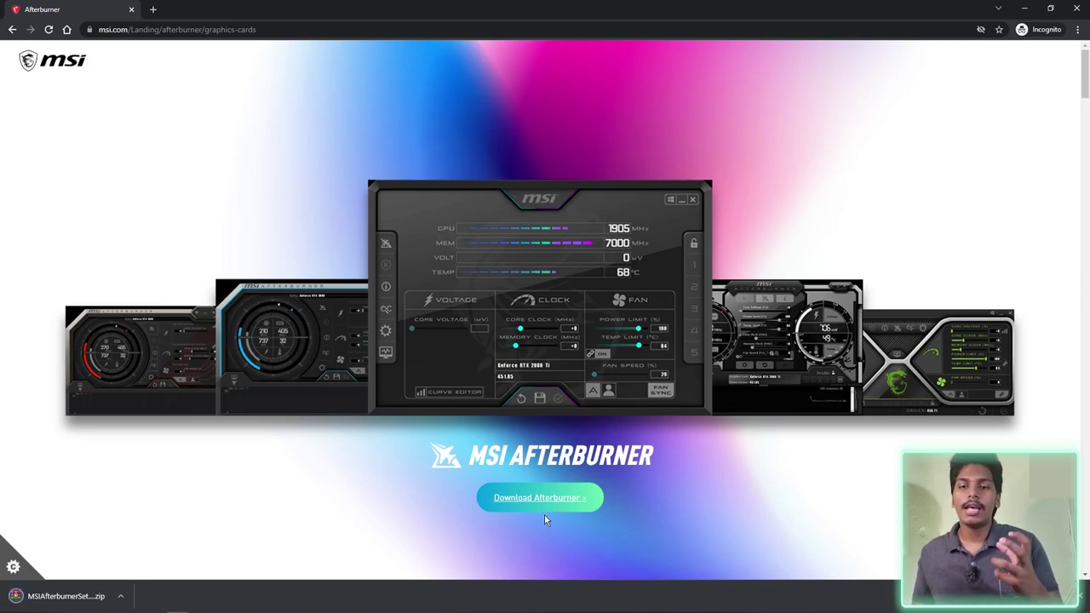
right_click(95, 595)
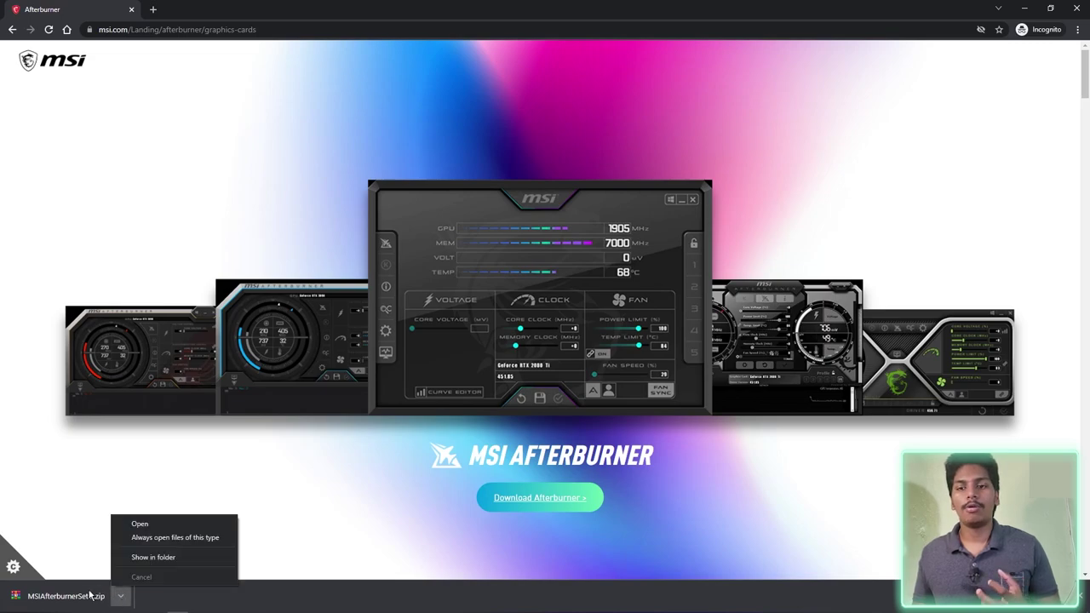
left_click(89, 596)
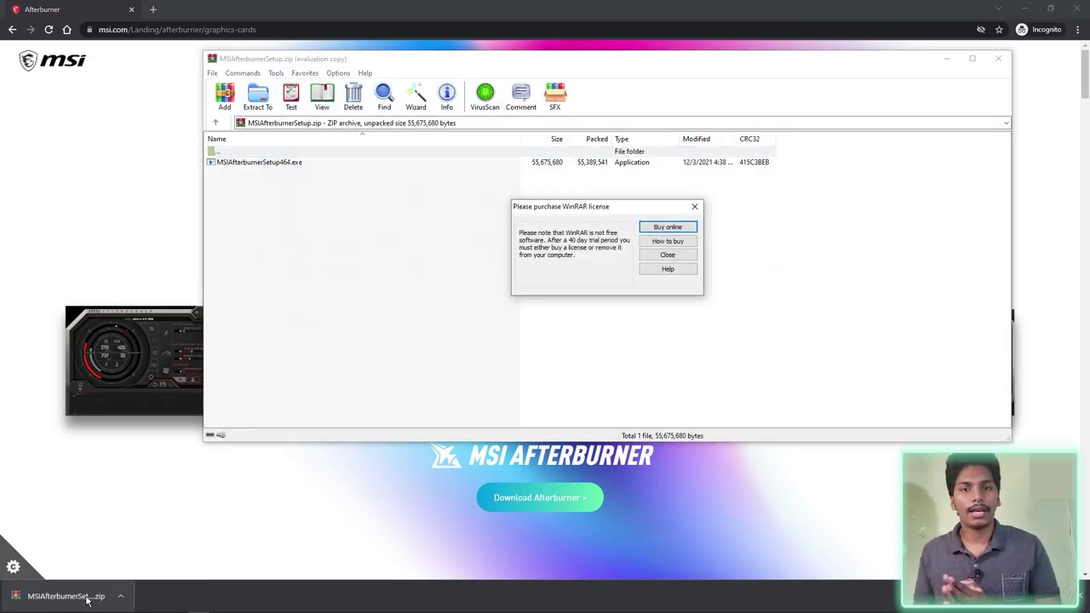
Extract MSIAfterburnerSetup464.exe from the zip onto the desktop and launch it.
left_click(668, 256)
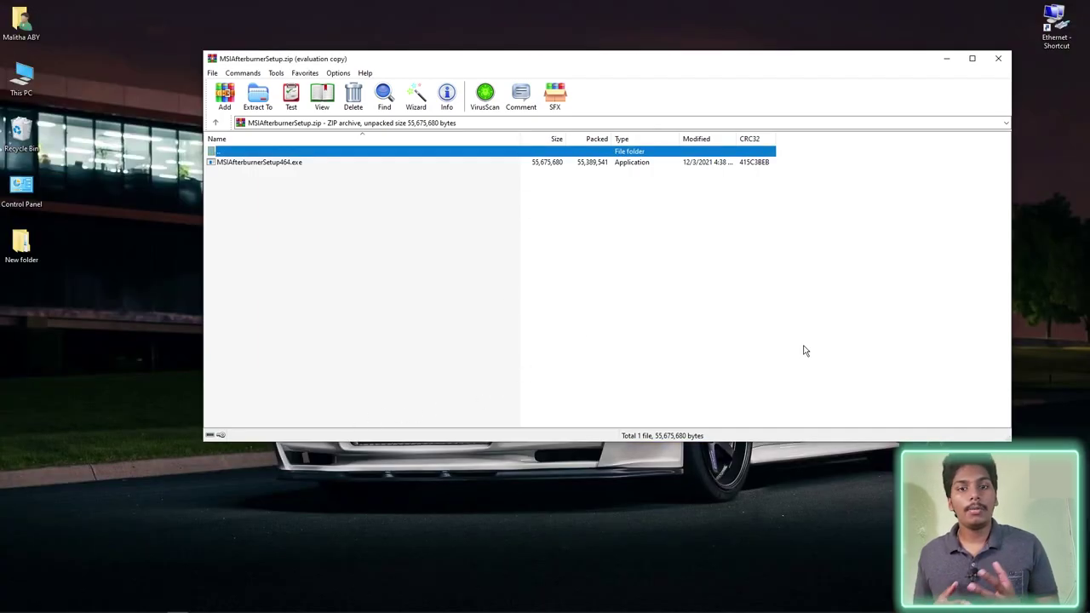
left_click_drag(365, 164, 93, 414)
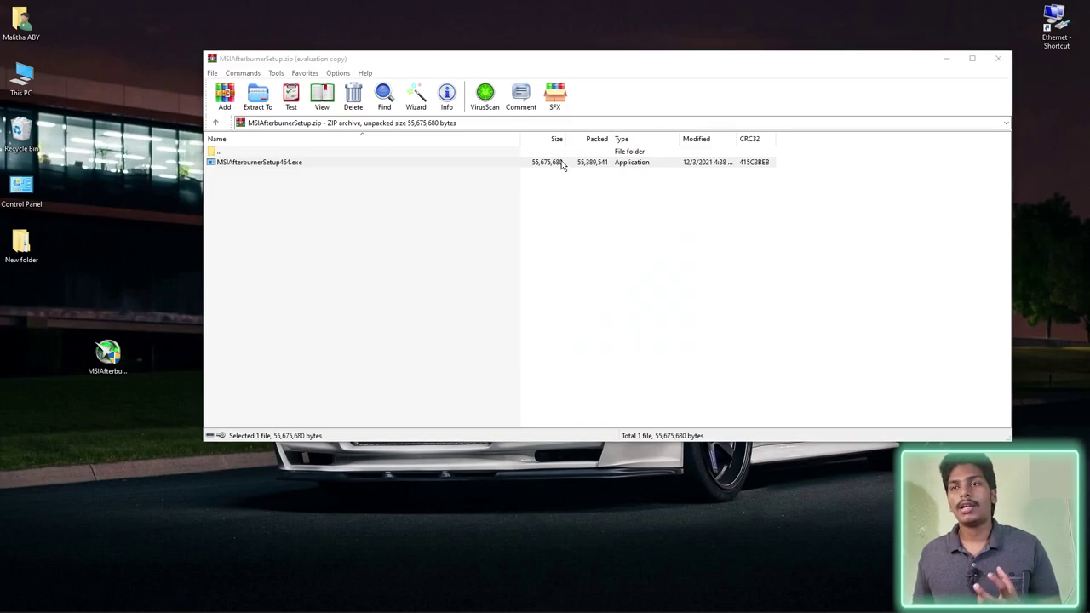
left_click(998, 58)
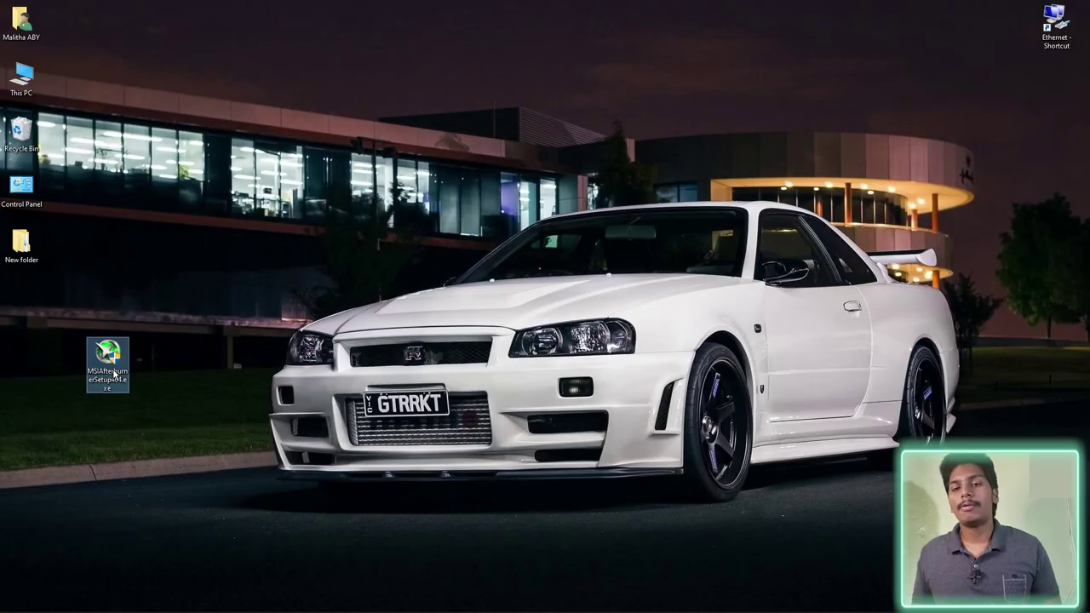
double_click(114, 375)
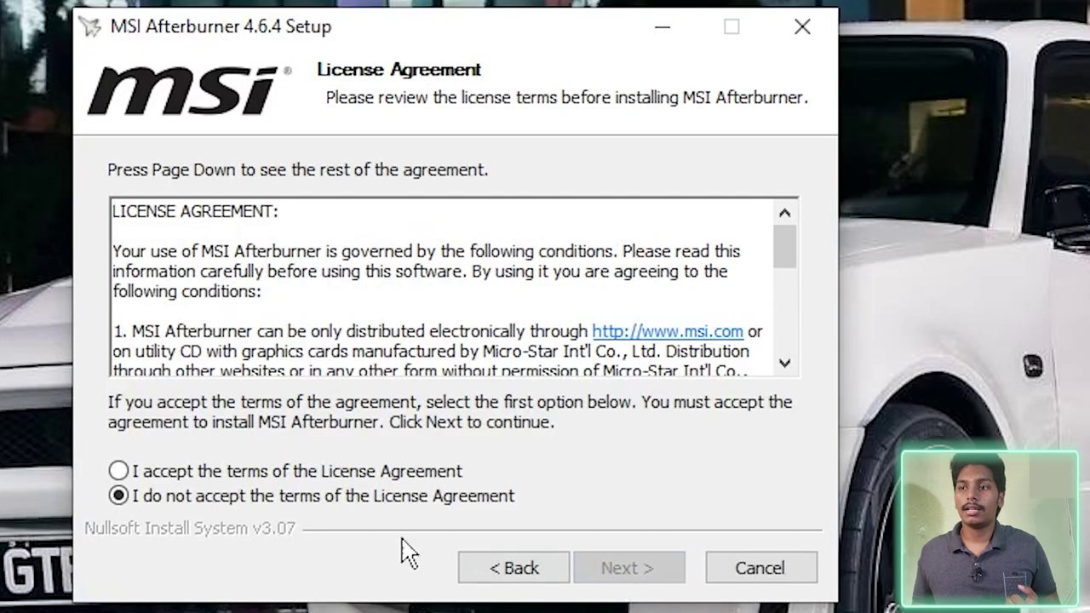
Accept the licence and install Afterburner with RivaTuner to C:\Program Files (x86)\MSI Afterburner\.
left_click(215, 475)
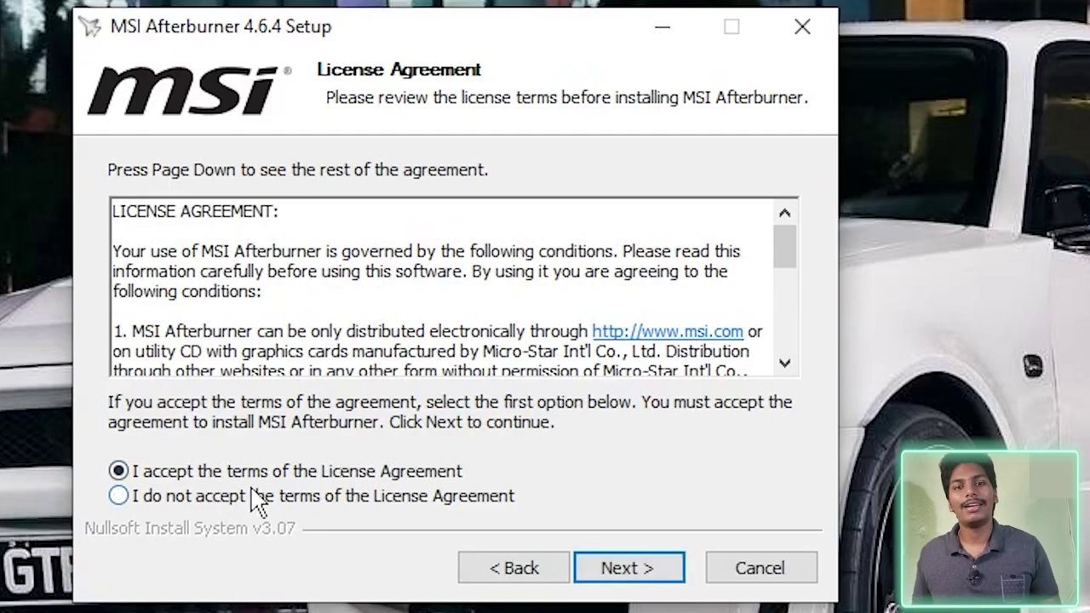
scroll(453, 273, "down", 4)
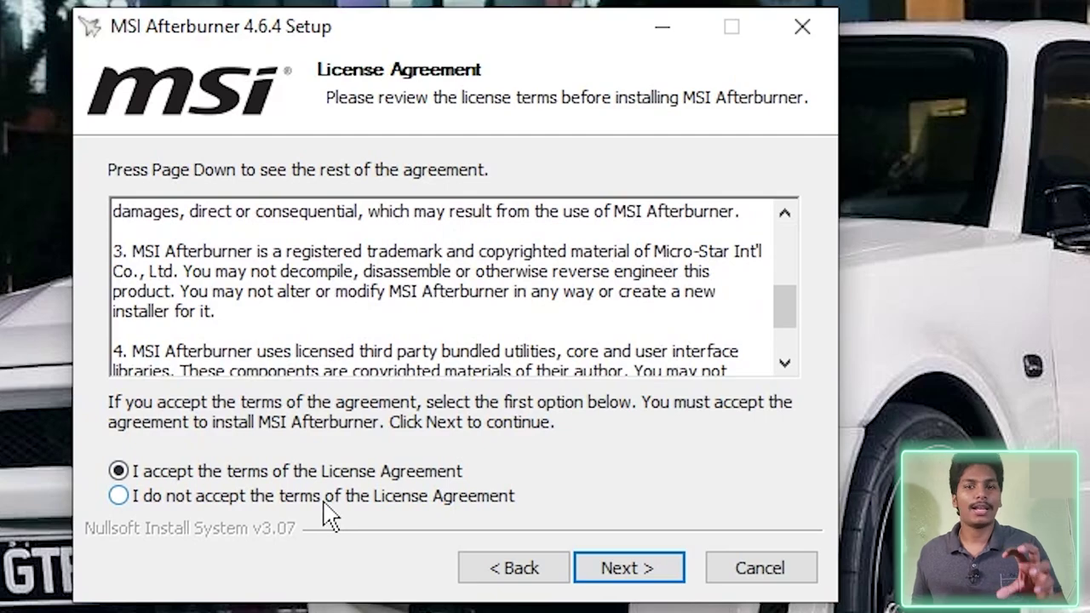
left_click(607, 571)
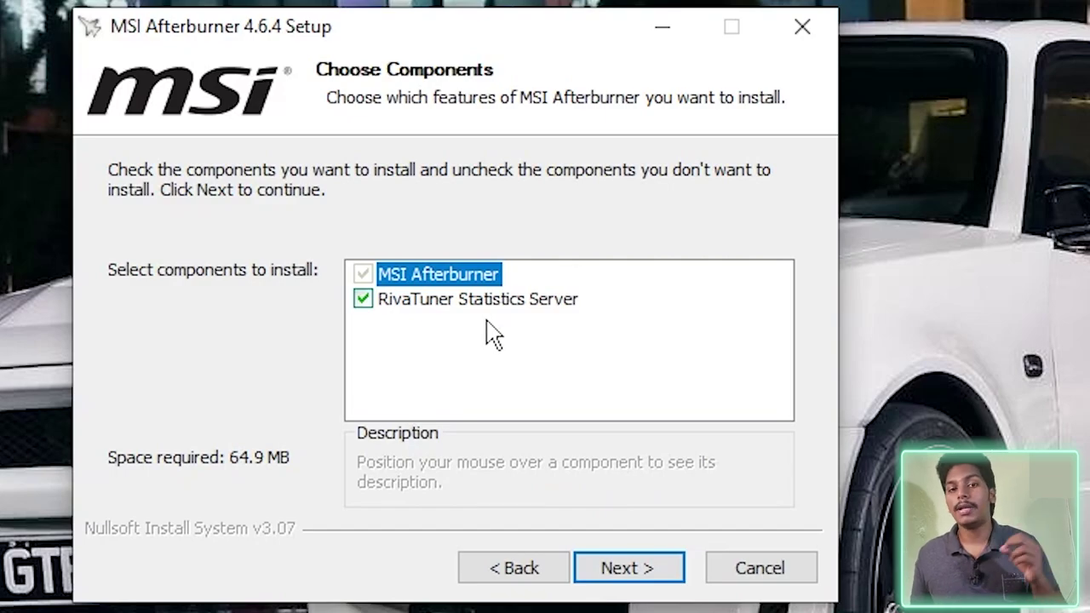
left_click(600, 578)
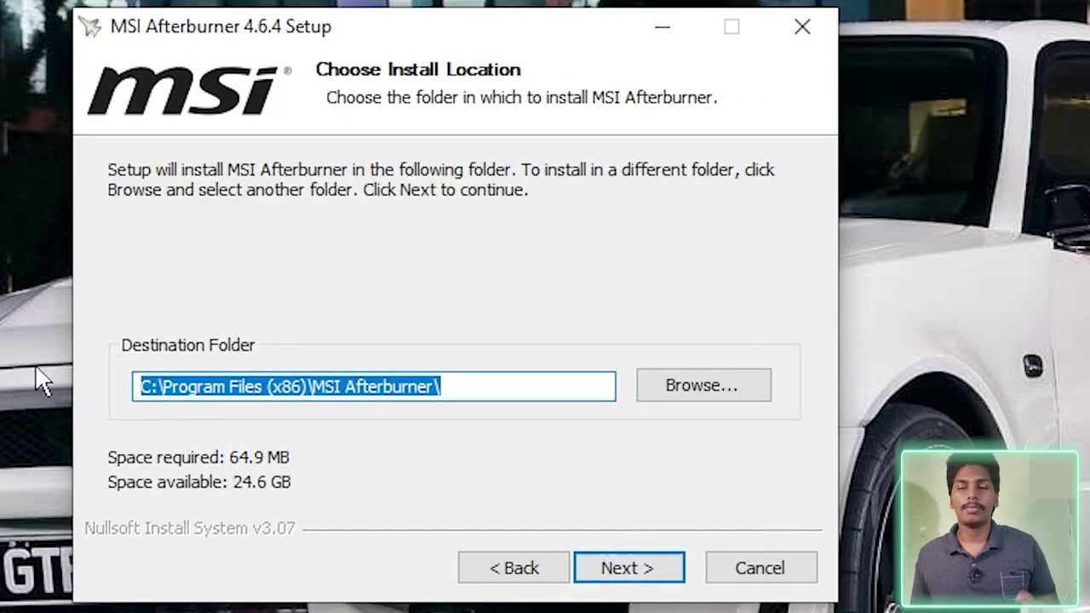
left_click(616, 576)
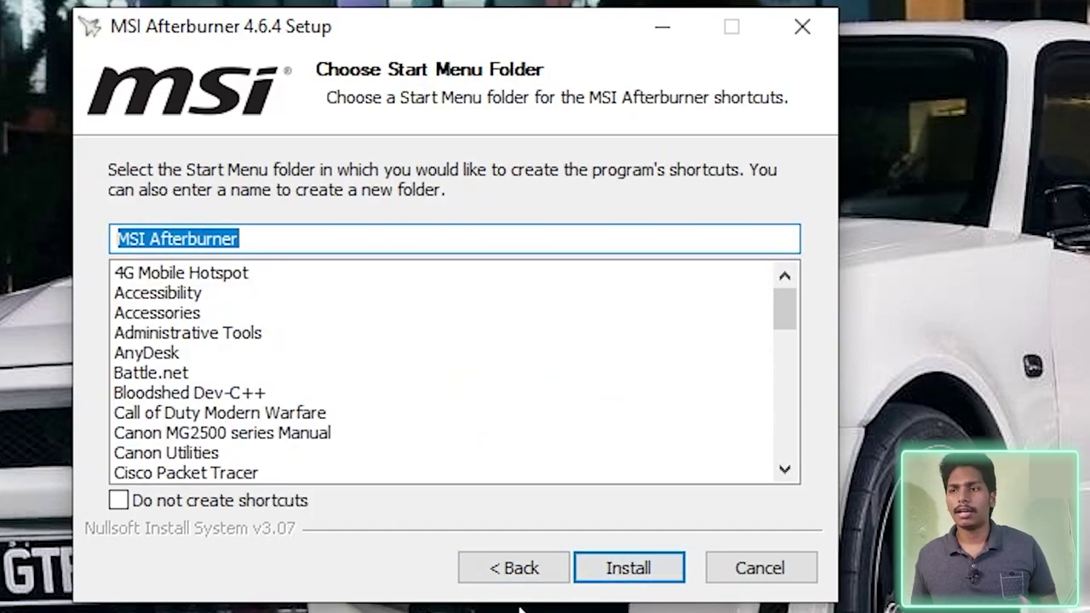
left_click(598, 579)
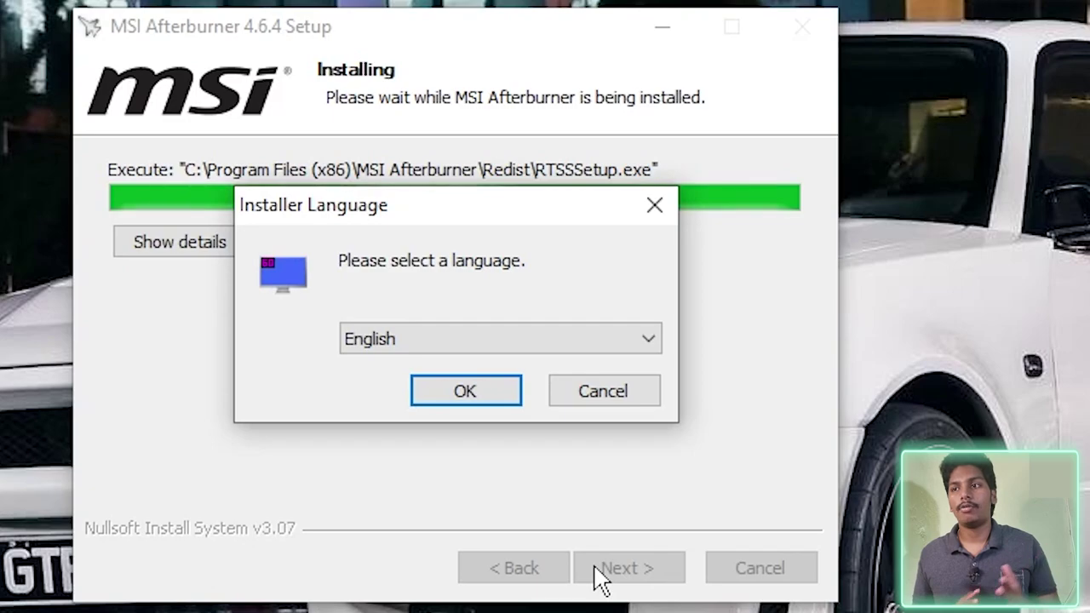
Install RivaTuner Statistics Server 7.3.3 in English to its default folder, accepting the licence.
left_click(465, 396)
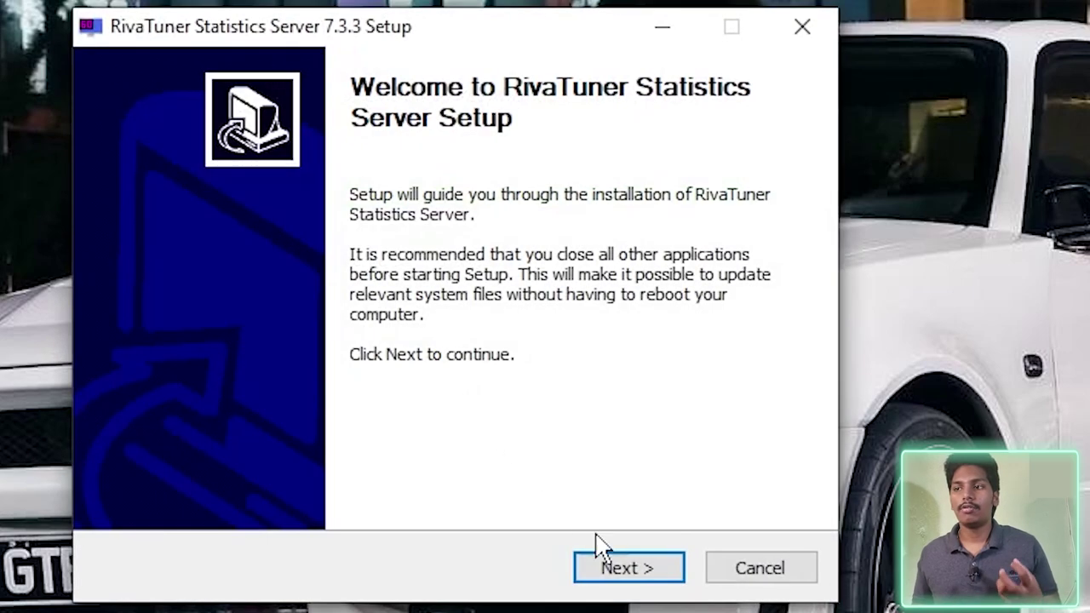
left_click(627, 578)
left_click(277, 471)
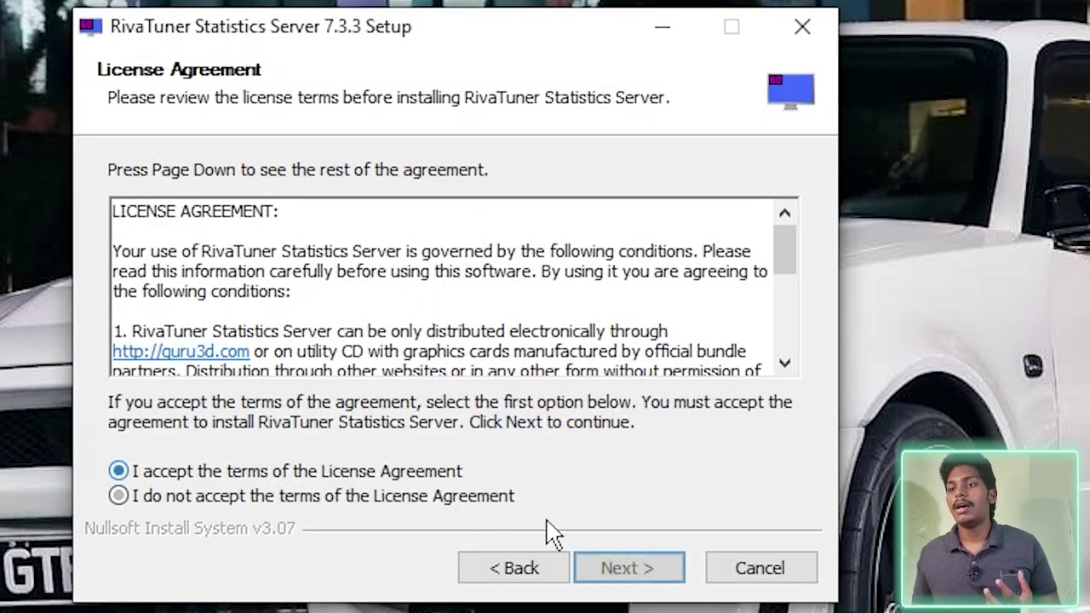
left_click(620, 568)
left_click(645, 569)
left_click(642, 569)
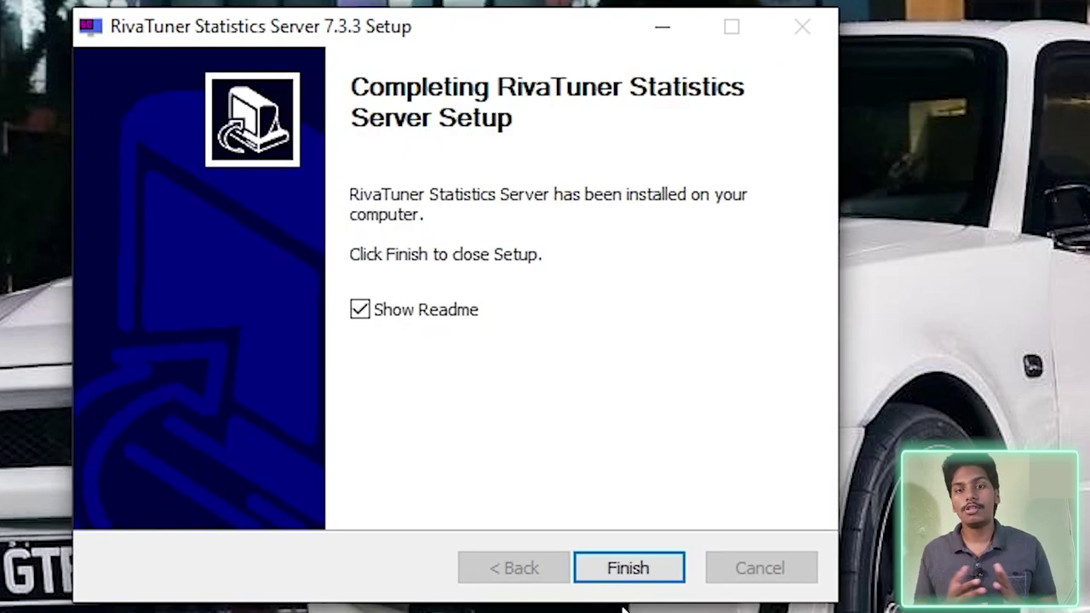
Finish the RivaTuner and Afterburner wizards without showing either readme.
left_click(419, 310)
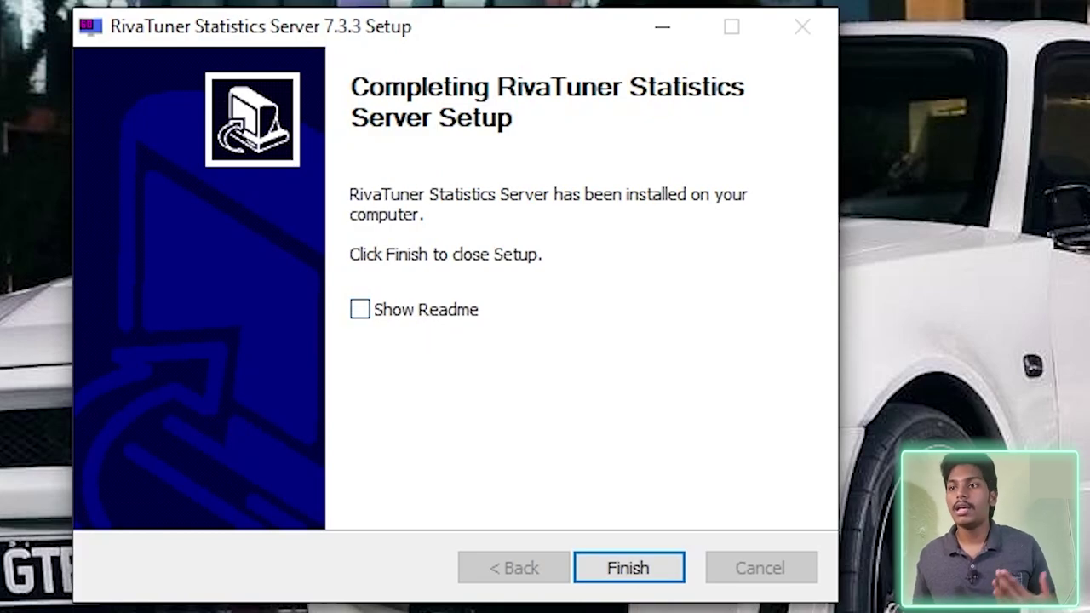
left_click(647, 569)
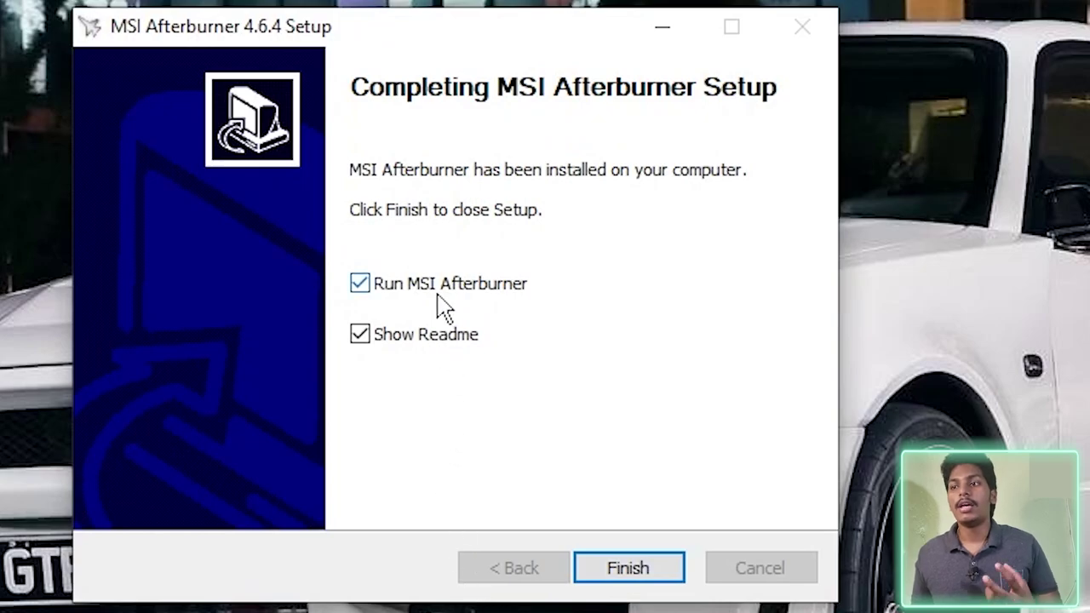
left_click(400, 346)
left_click(660, 572)
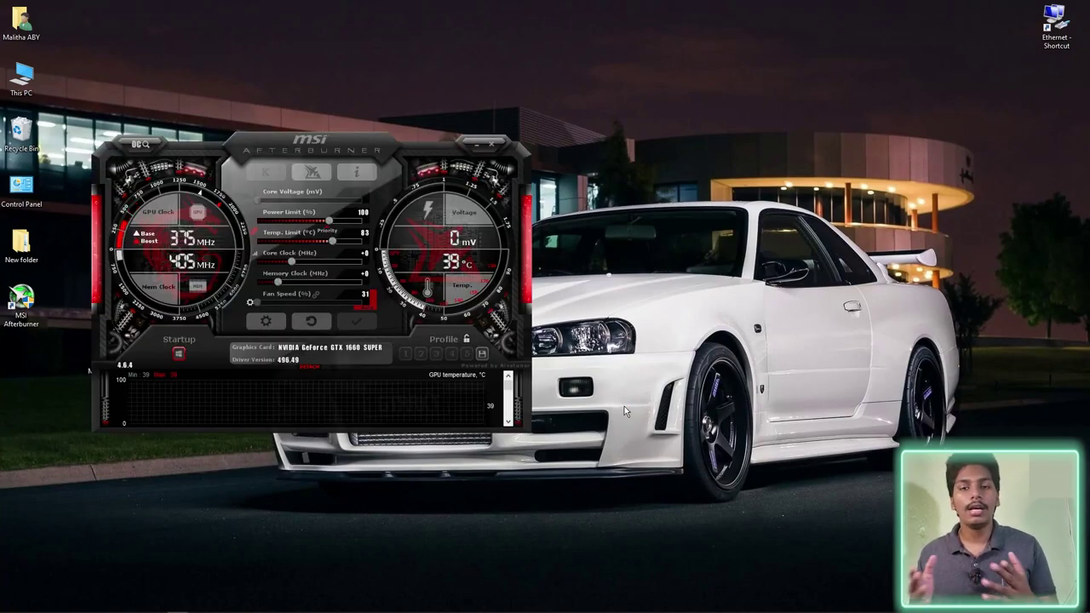
Move the Afterburner window right and scroll its monitoring graph showing the GTX 1660 SUPER at 39 °C.
left_click_drag(322, 149, 563, 155)
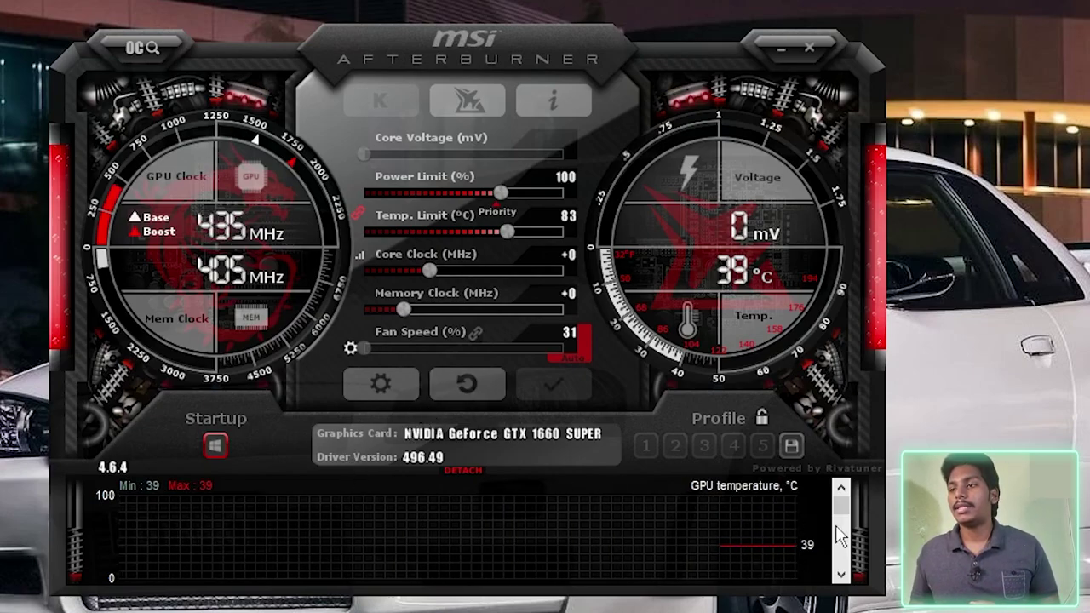
scroll(847, 528, "down", 3)
mouse_move(851, 528)
left_mouse_down()
mouse_move(852, 545)
mouse_move(855, 509)
left_mouse_up()
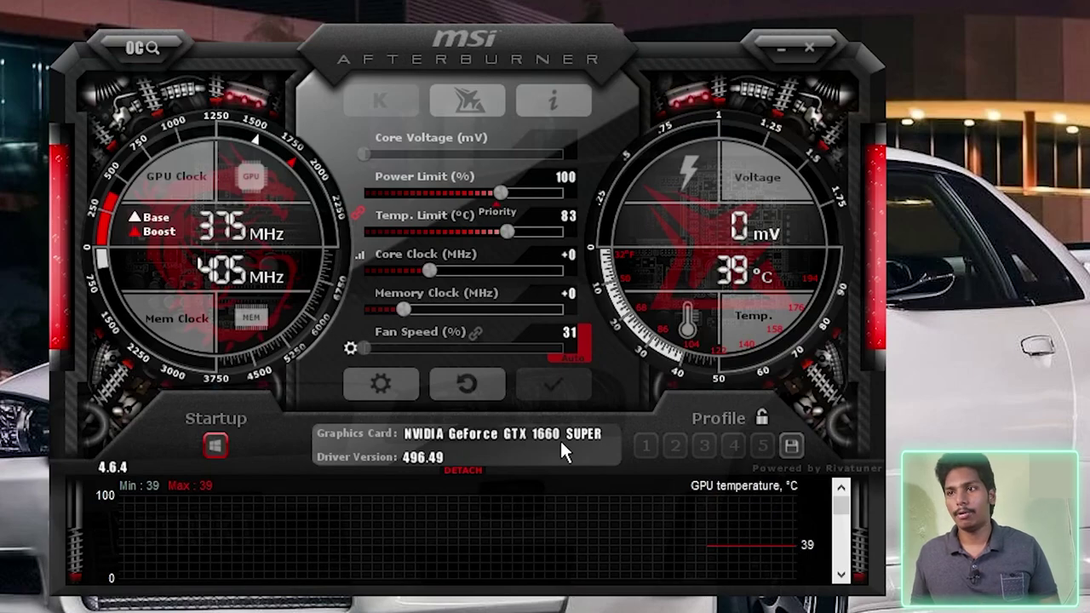
In the User Interface settings, preview the Touch of Modern, Default v3 big edition and Cyborg White skins.
left_click(394, 389)
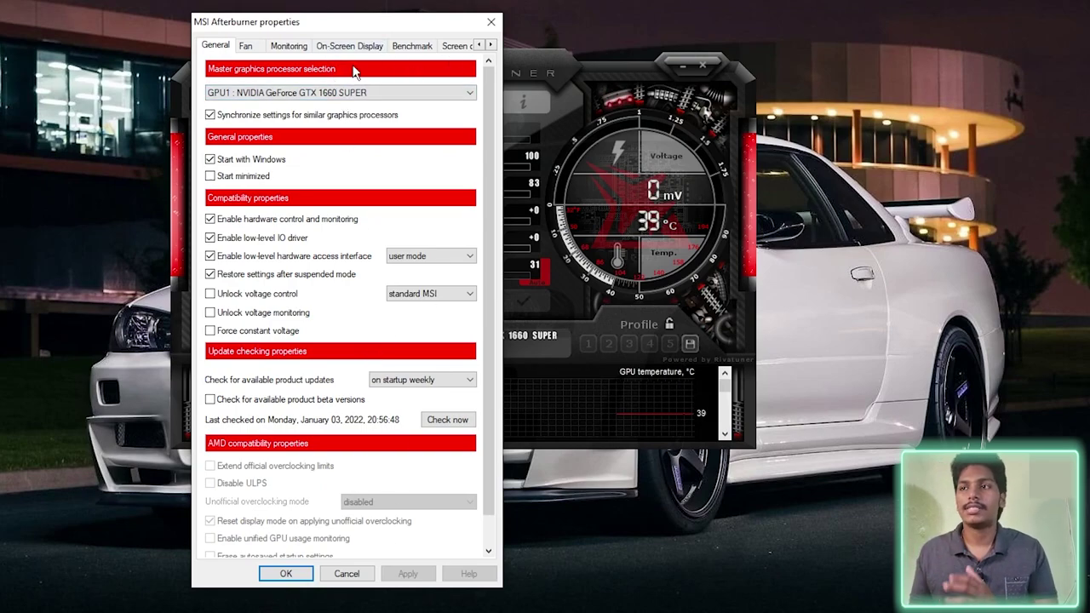
left_click(428, 47)
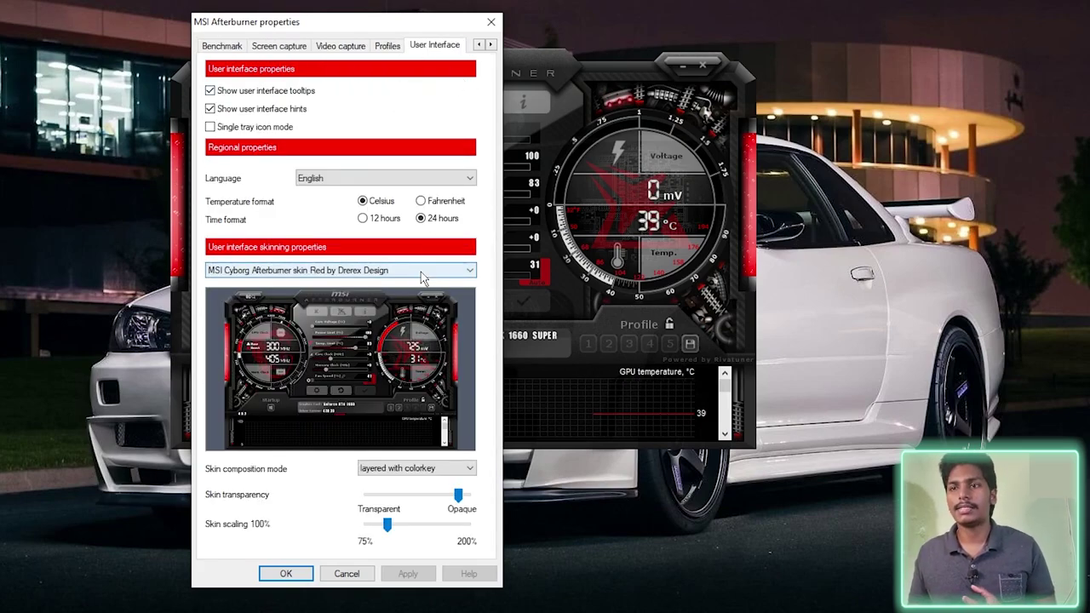
left_click(372, 270)
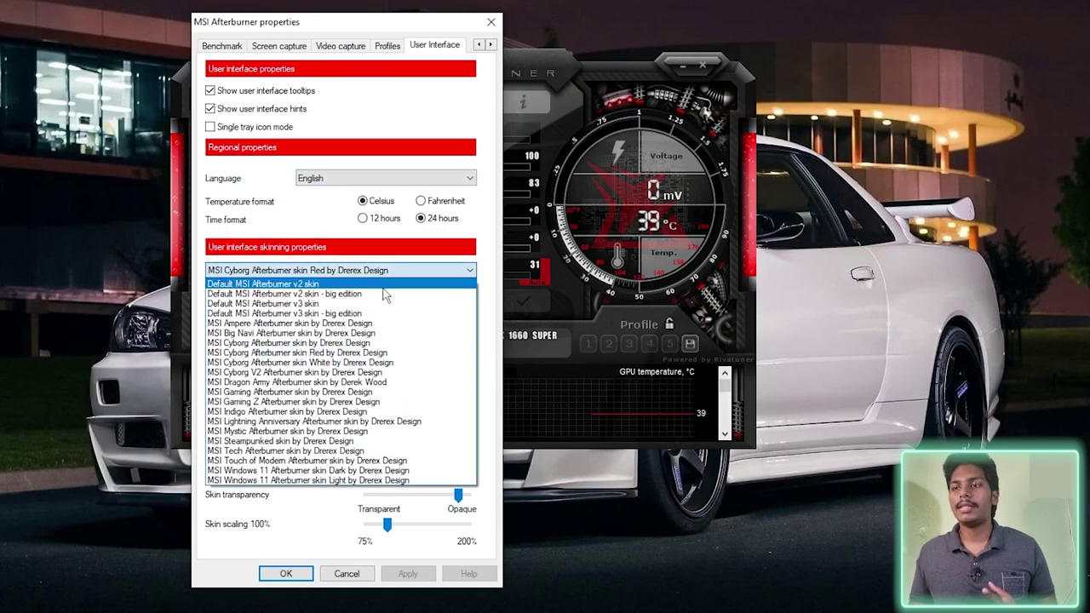
left_click(300, 464)
left_click(349, 270)
left_click(356, 313)
left_click(356, 270)
left_click(328, 362)
Select the Cyborg Red skin, apply and confirm it, then reopen the properties window.
left_click(368, 271)
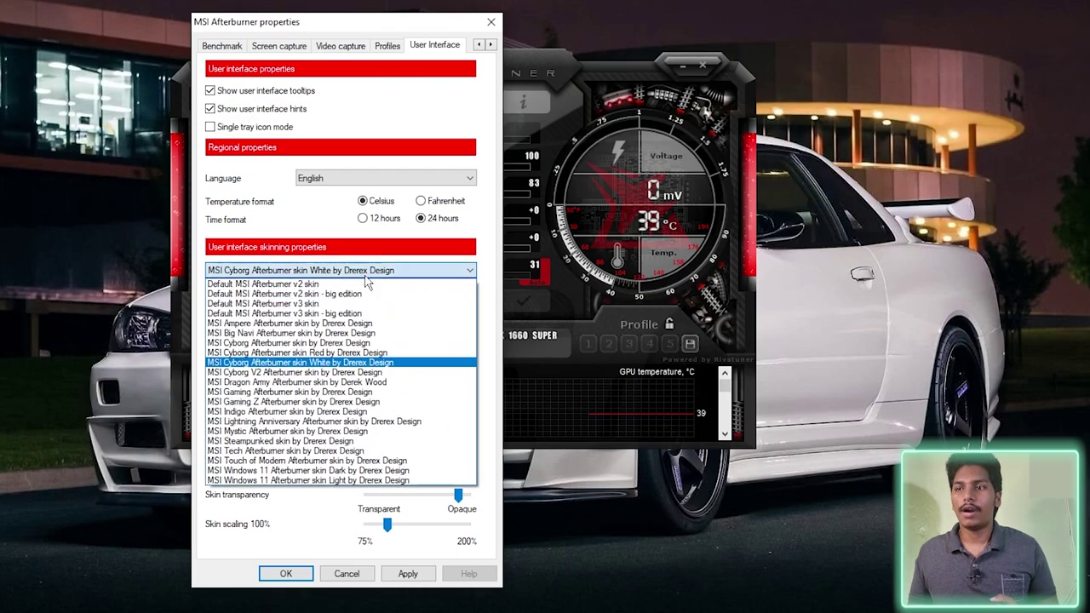
left_click(341, 343)
left_click(377, 271)
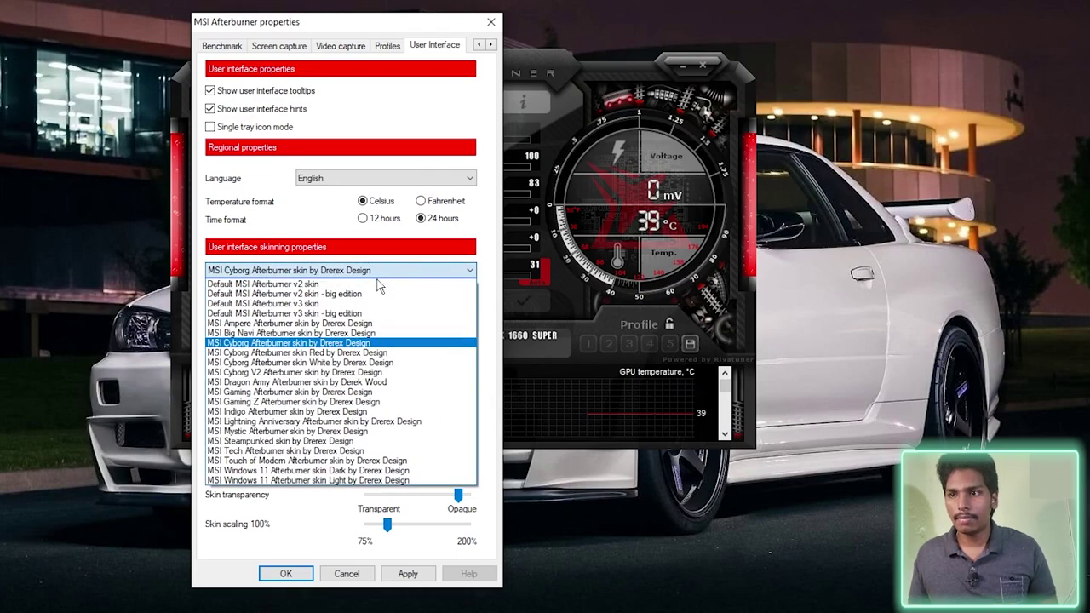
left_click(357, 353)
left_click(392, 575)
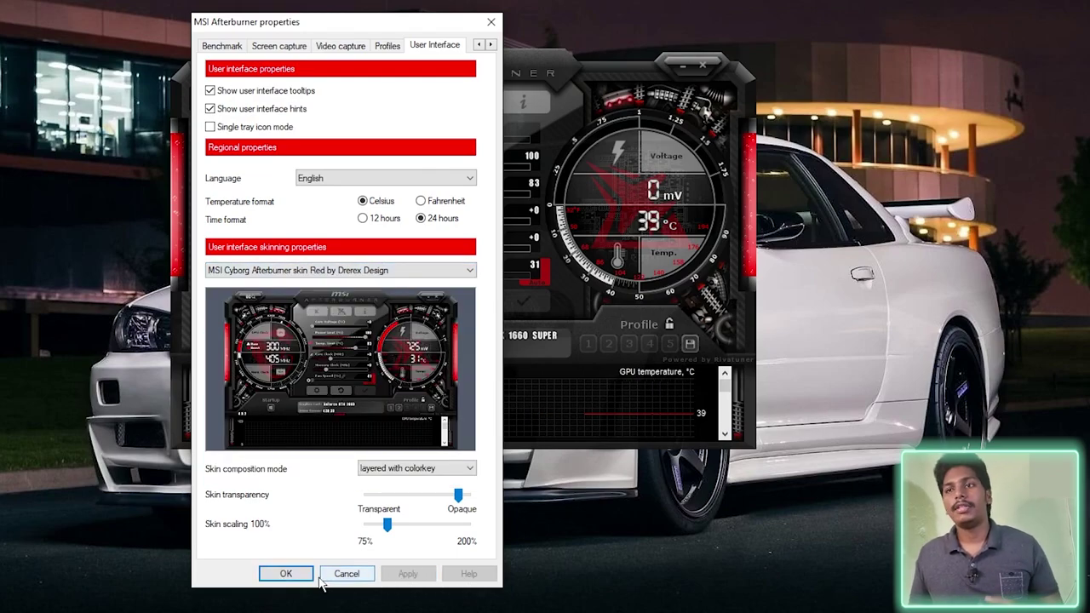
left_click(287, 574)
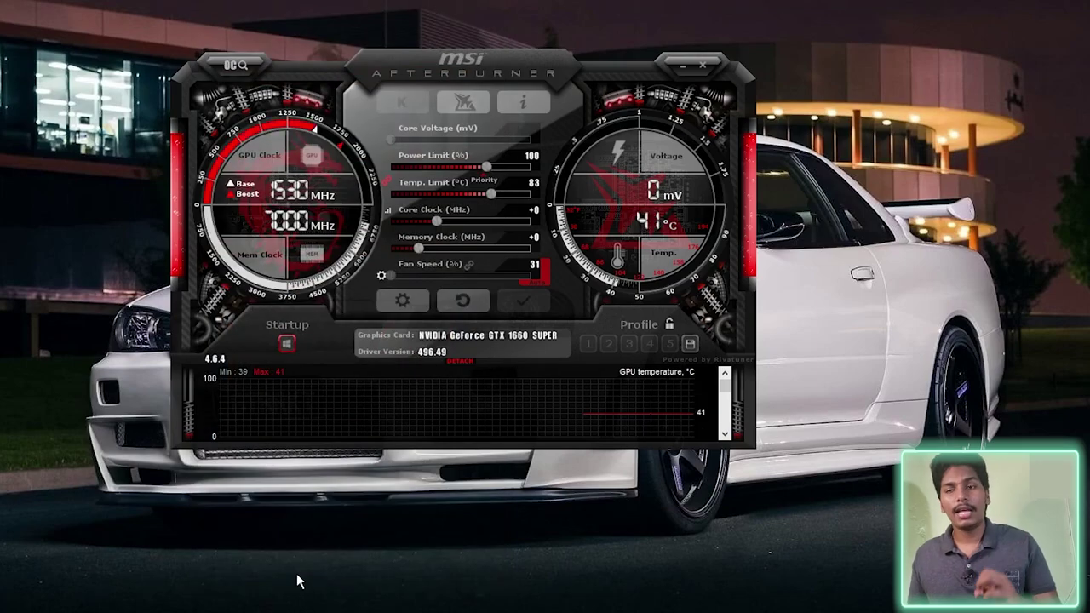
left_click(402, 300)
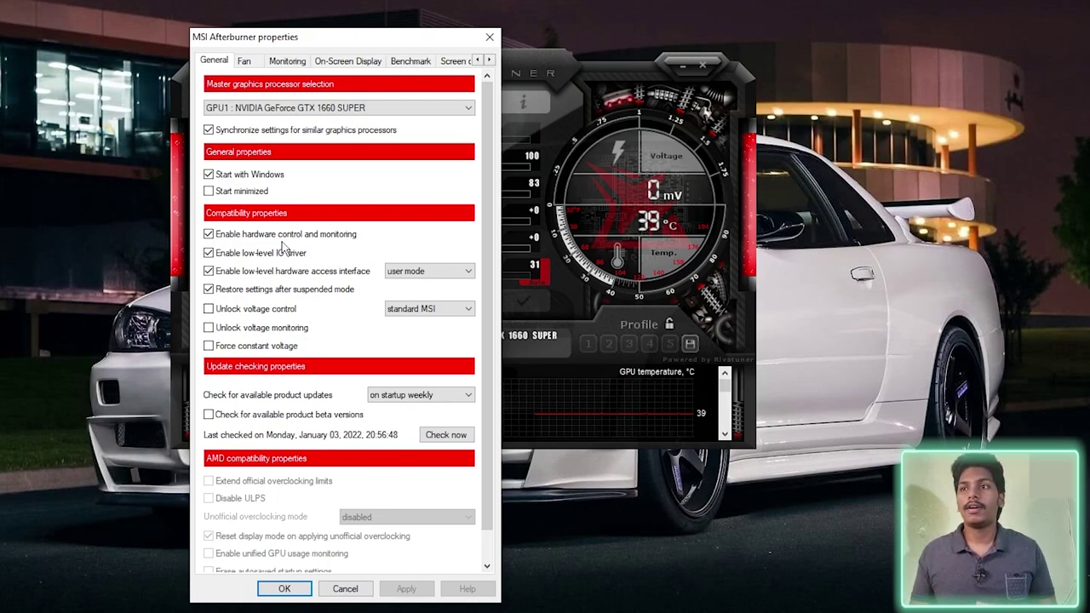
Go to the Monitoring page and scroll through the active hardware monitoring graphs list.
left_click(282, 61)
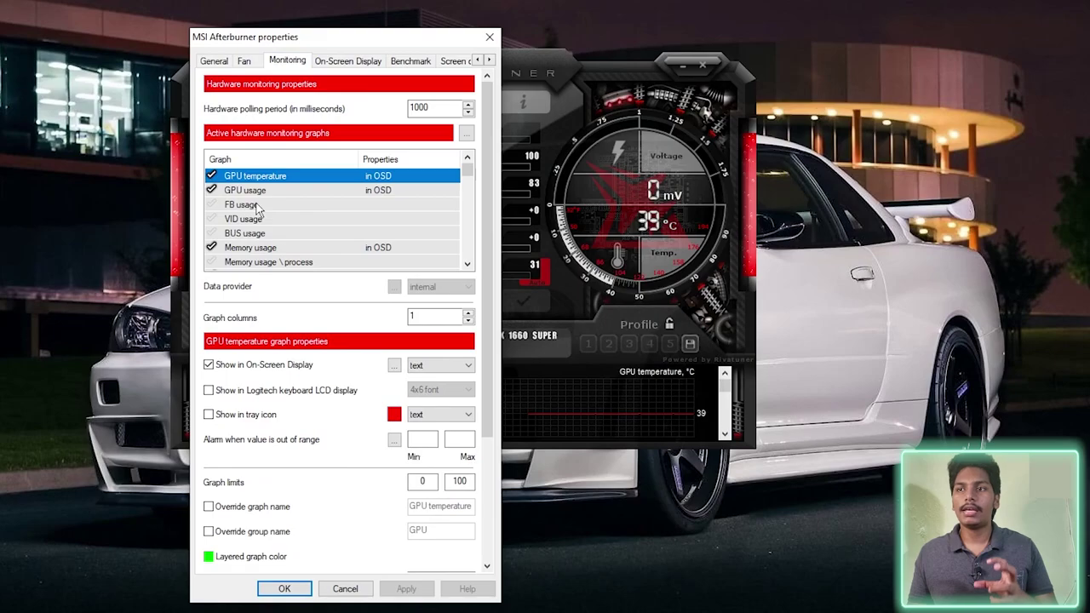
scroll(258, 212, "down", 6)
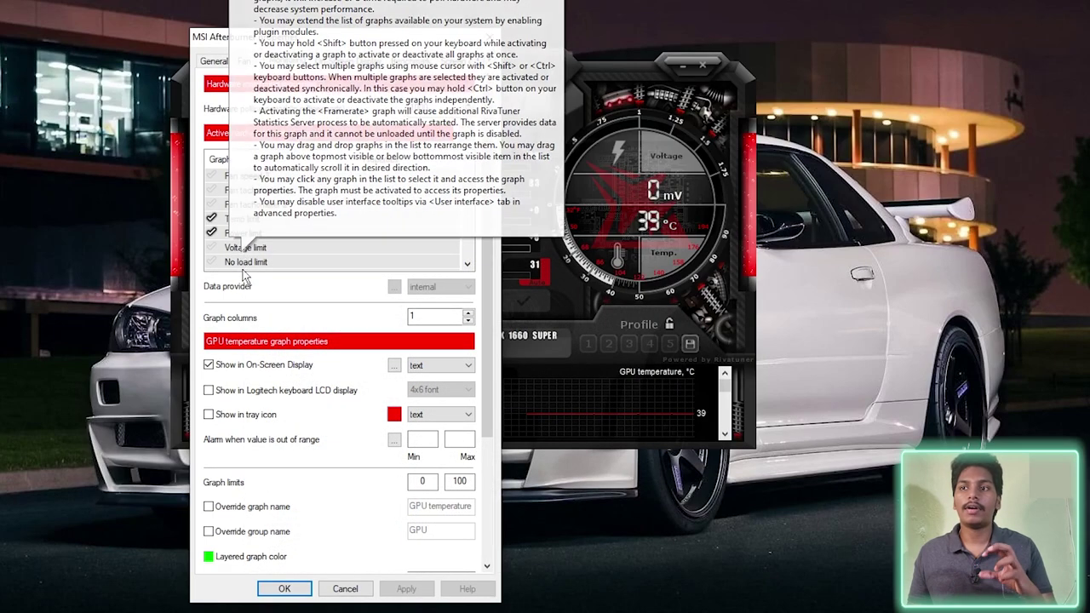
scroll(311, 264, "up", 6)
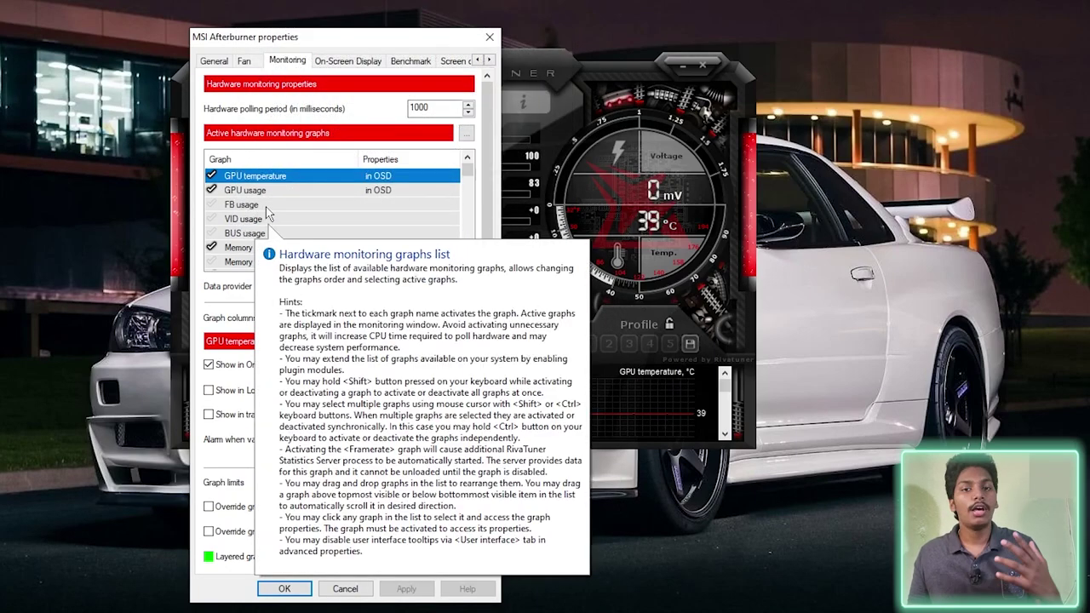
scroll(267, 213, "down", 15)
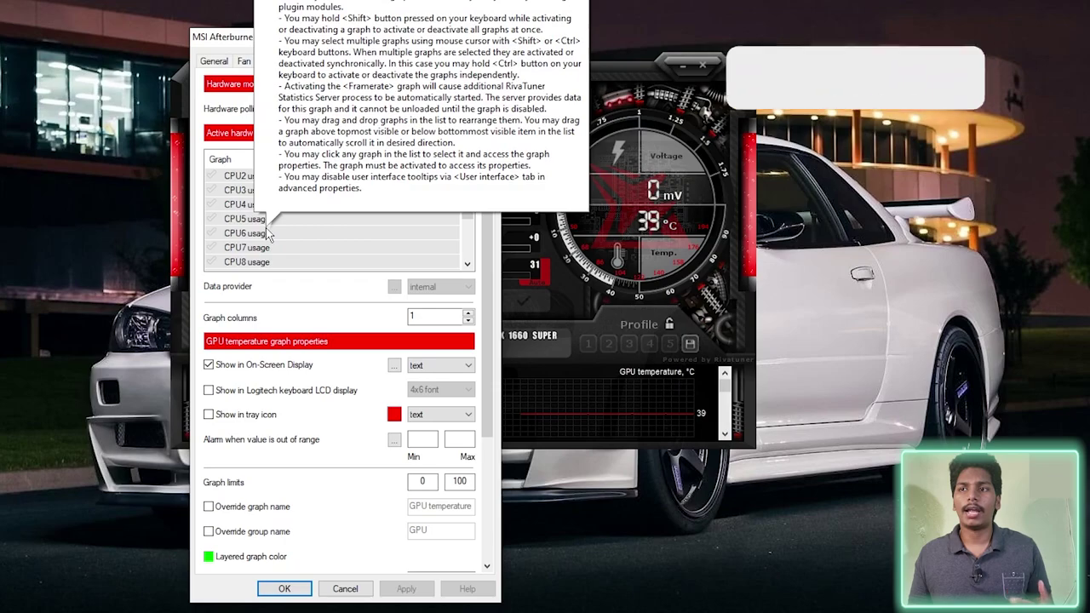
scroll(271, 247, "down", 5)
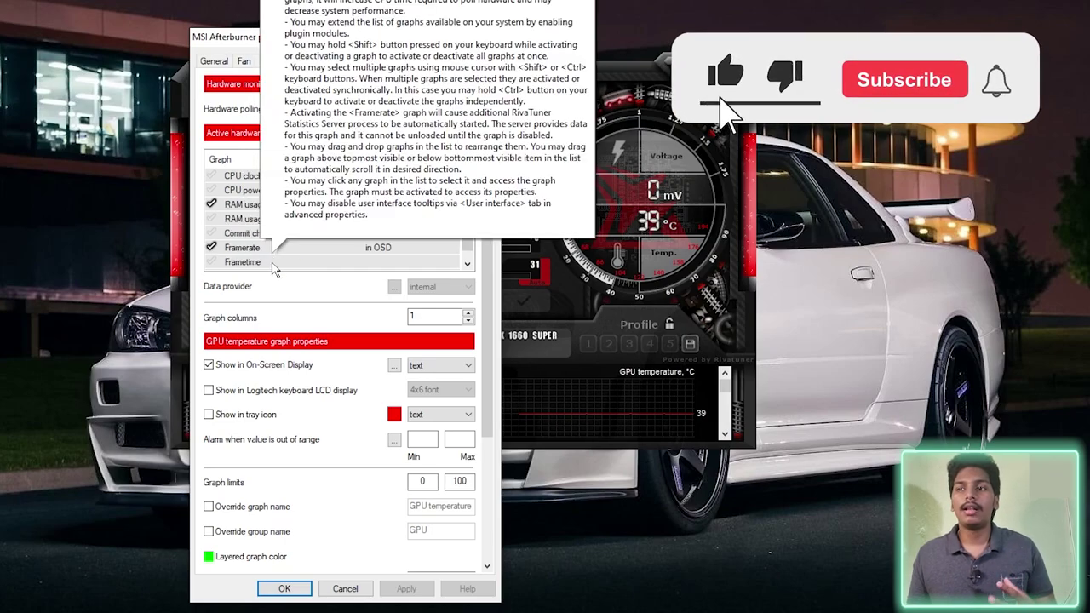
scroll(273, 281, "up", 20)
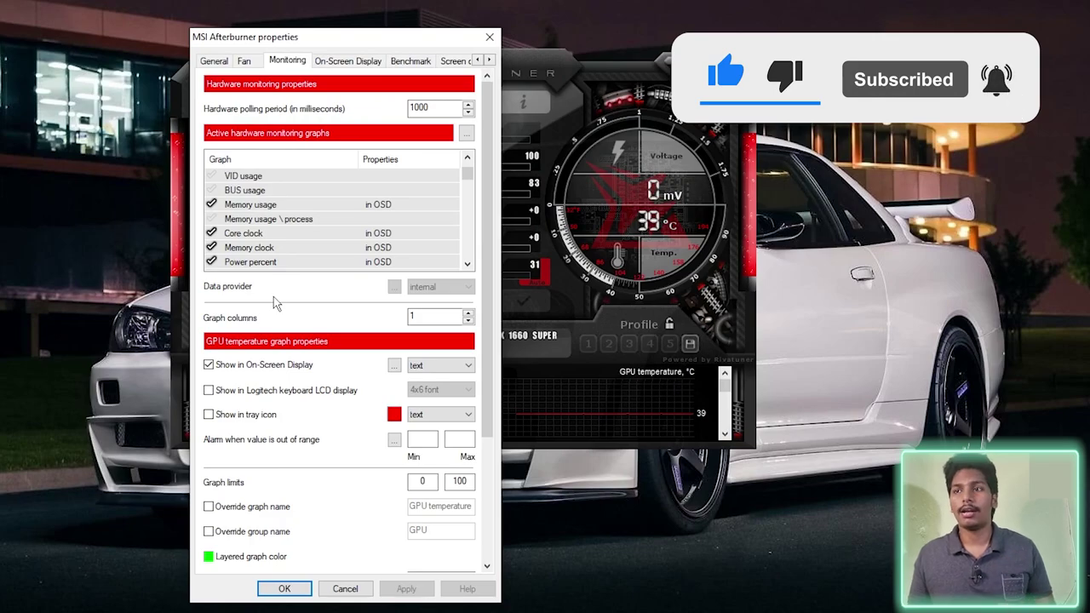
scroll(351, 235, "up", 1)
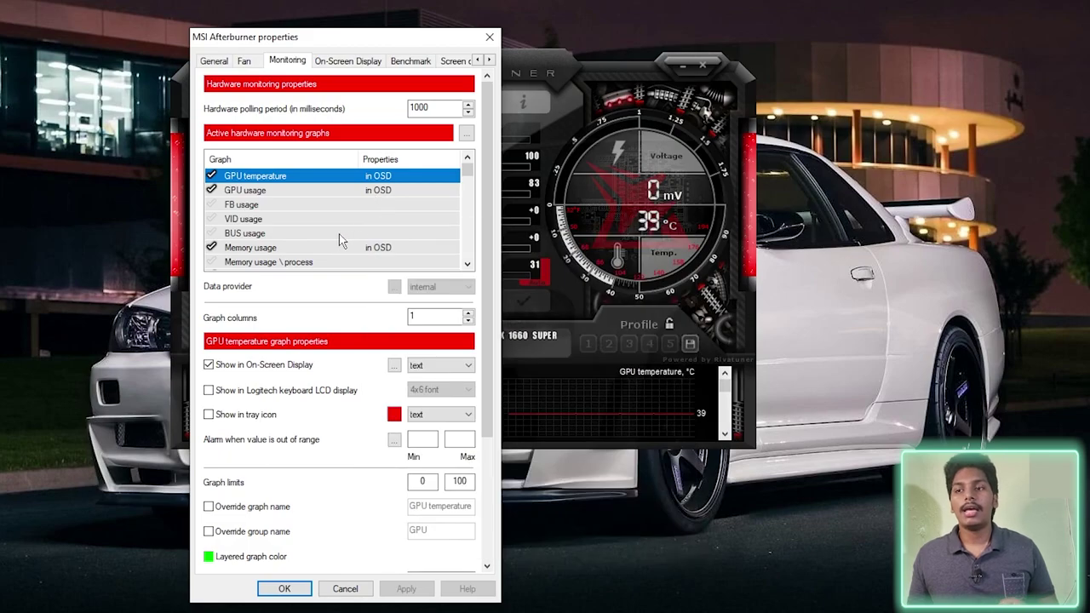
left_click(244, 220)
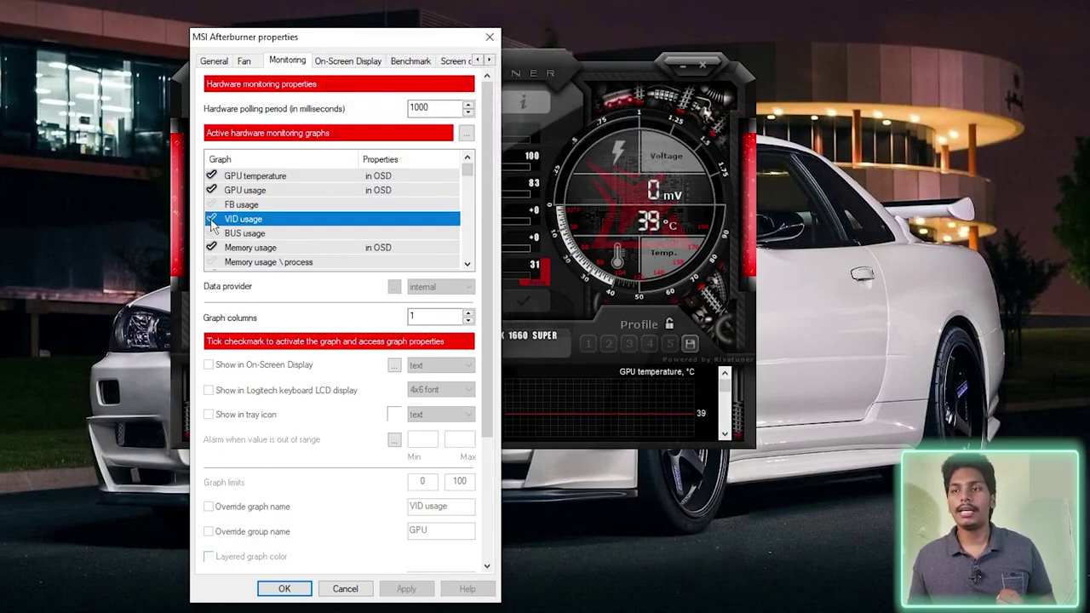
left_click(211, 219)
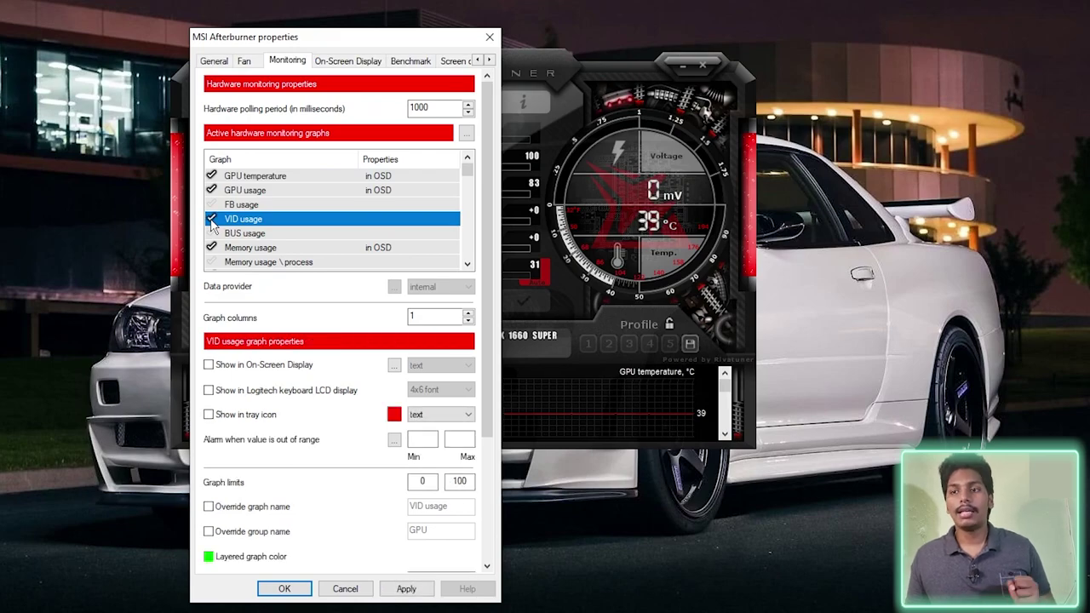
left_click(208, 365)
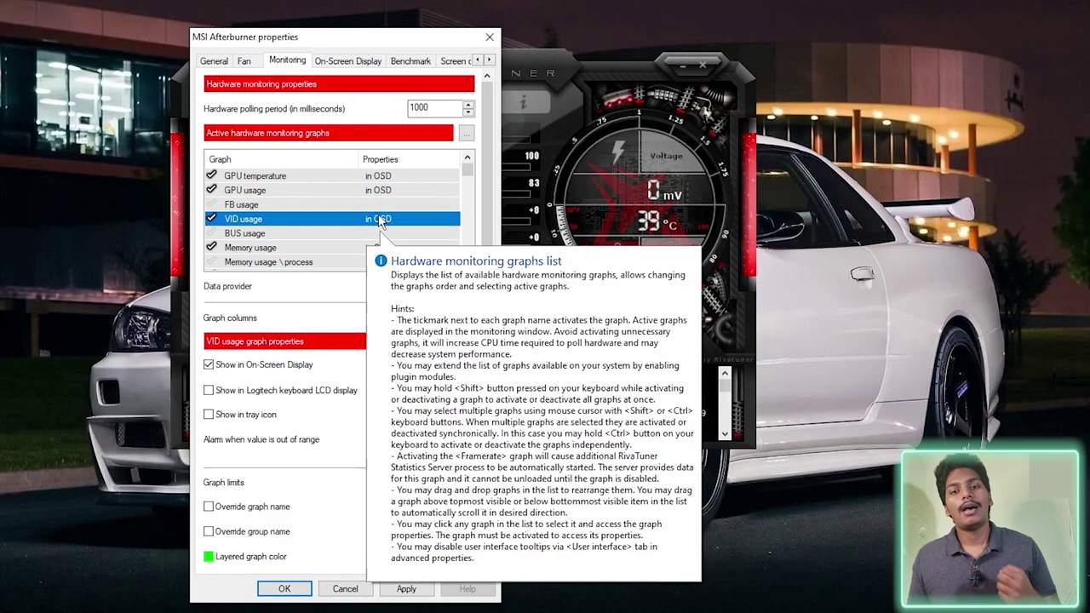
left_click(228, 364)
left_click(229, 369)
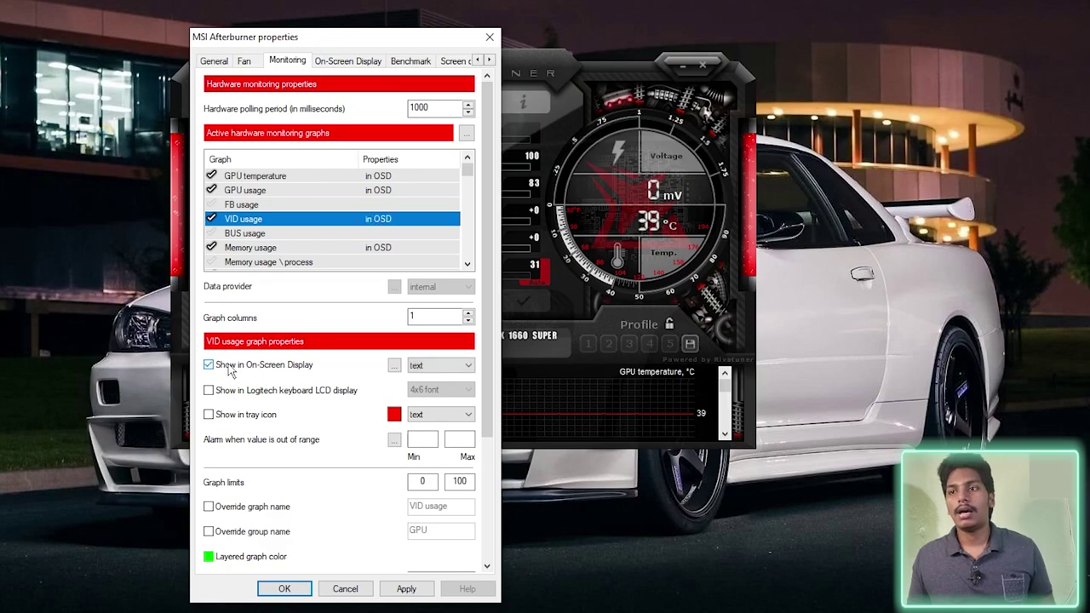
left_click(229, 369)
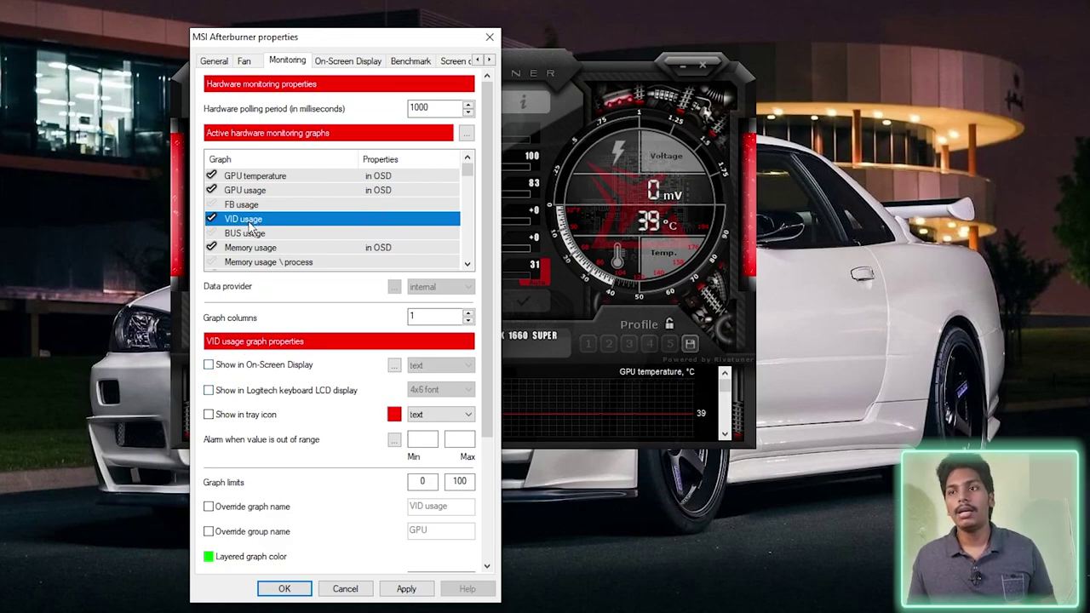
left_click(285, 395)
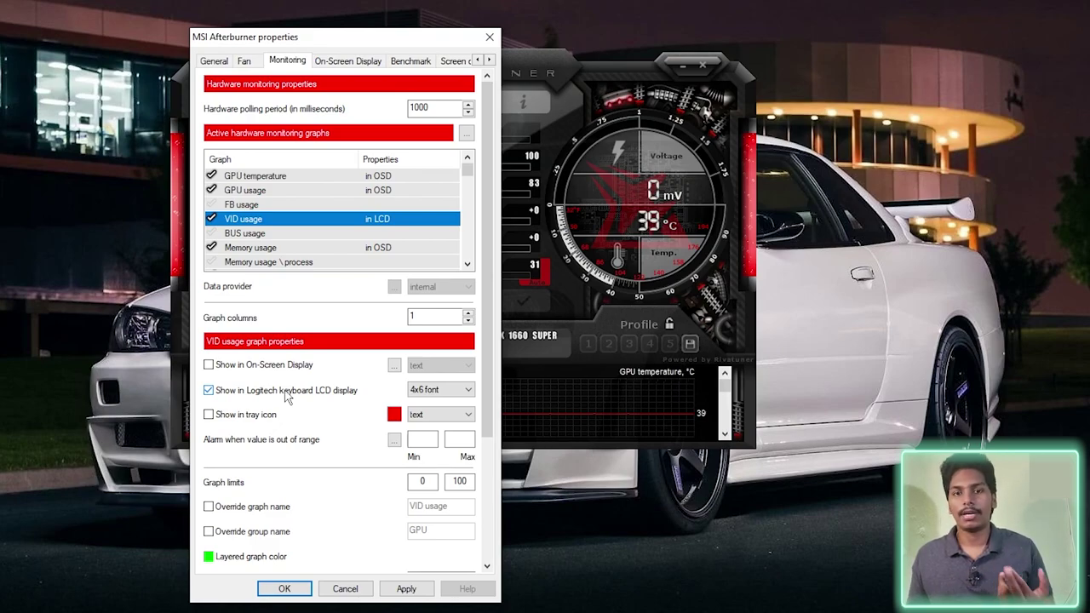
left_click(286, 396)
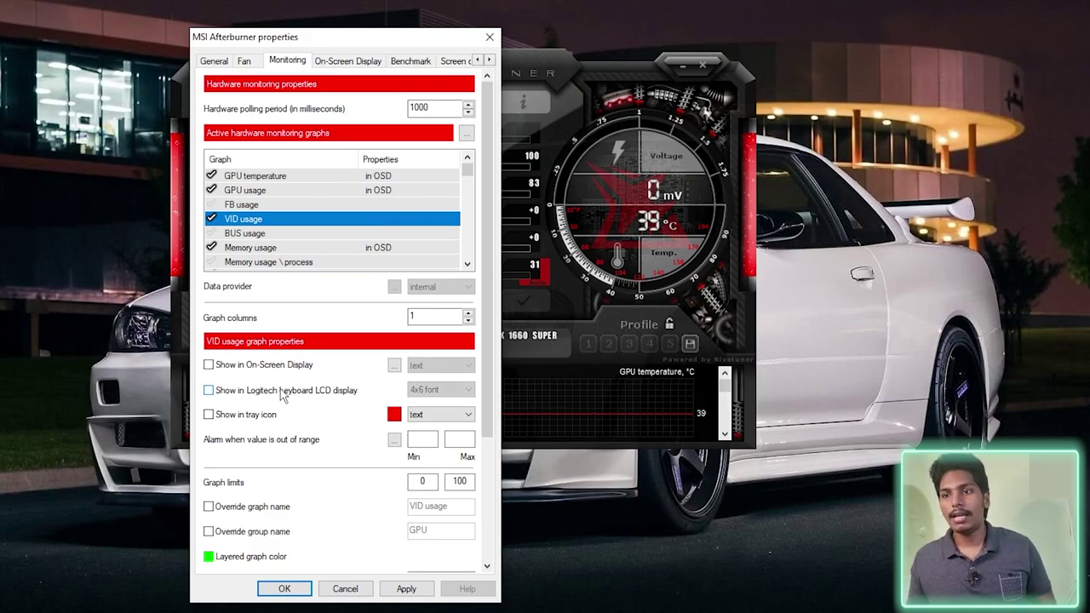
left_click(247, 417)
left_click(247, 418)
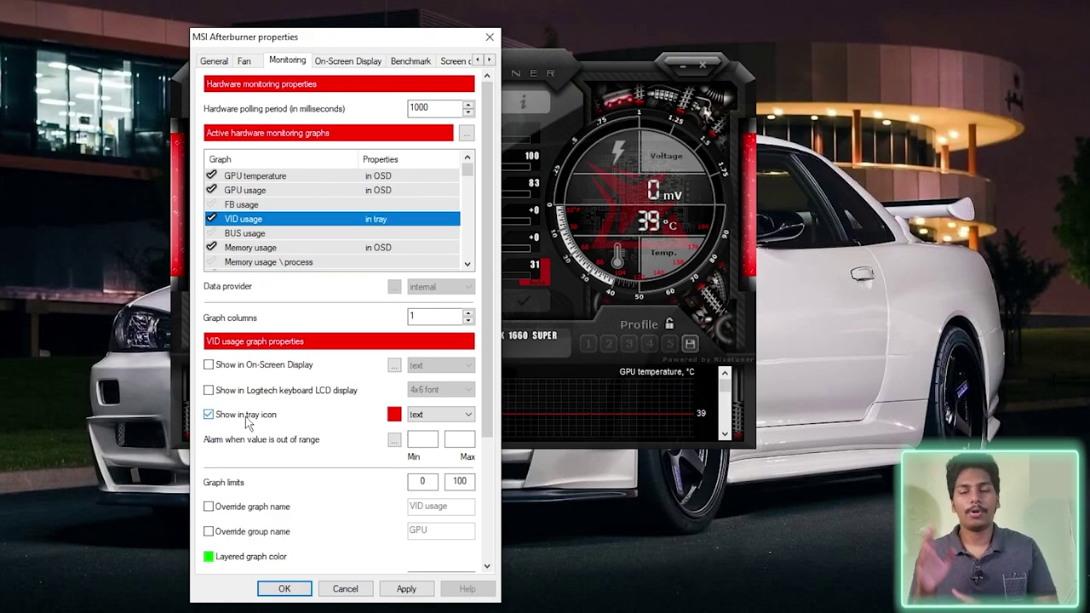
left_click(246, 418)
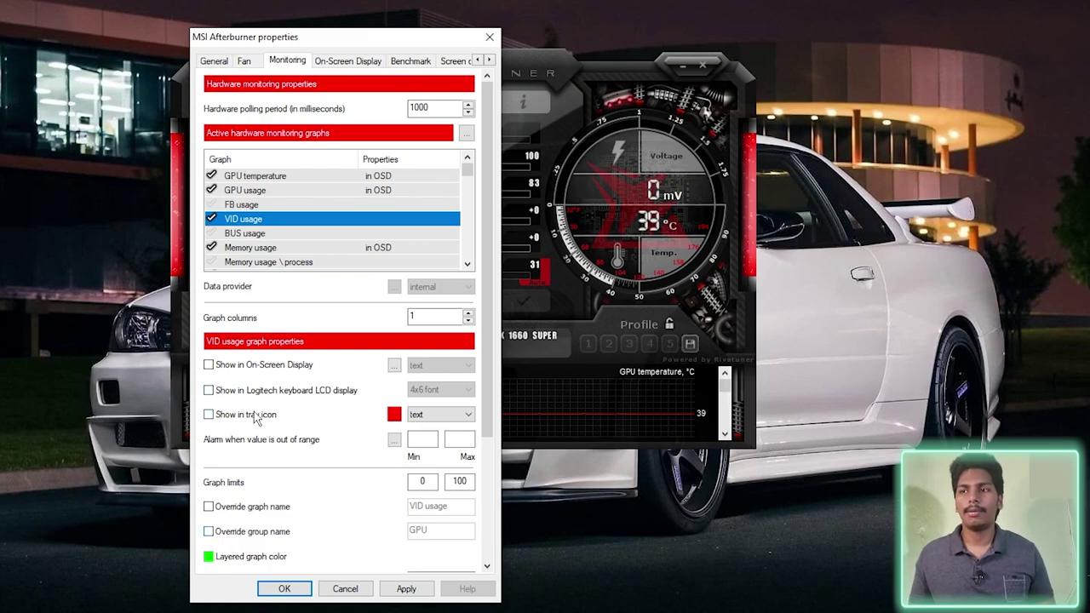
mouse_move(256, 417)
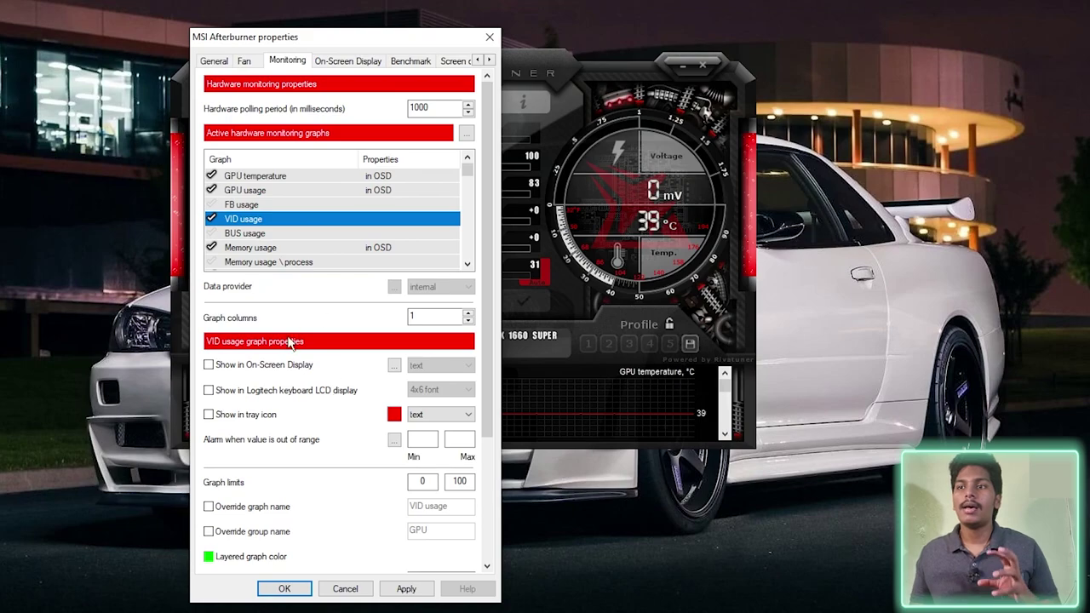
left_click(210, 220)
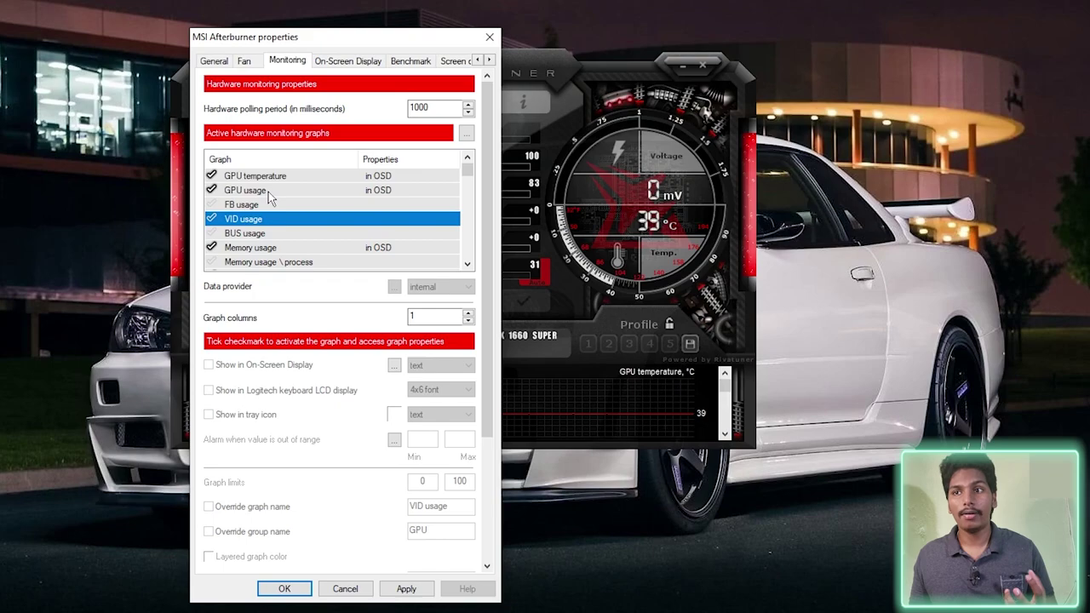
Scroll the monitoring graphs list to review the OSD graphs: GPU temperature, GPU/memory/RAM usage and Framerate.
scroll(269, 191, "down", 1)
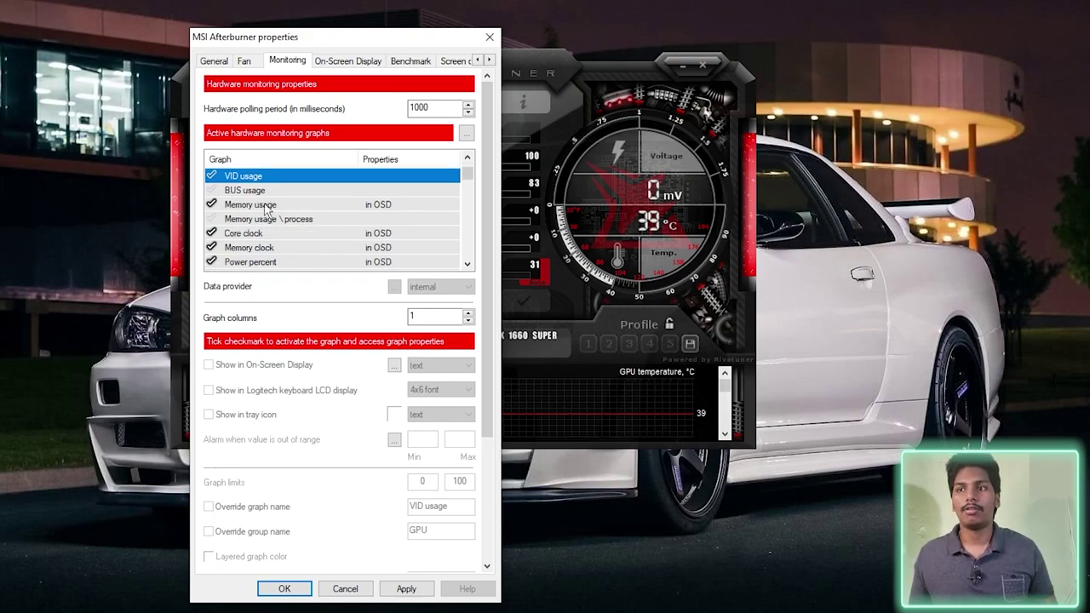
scroll(260, 213, "down", 1)
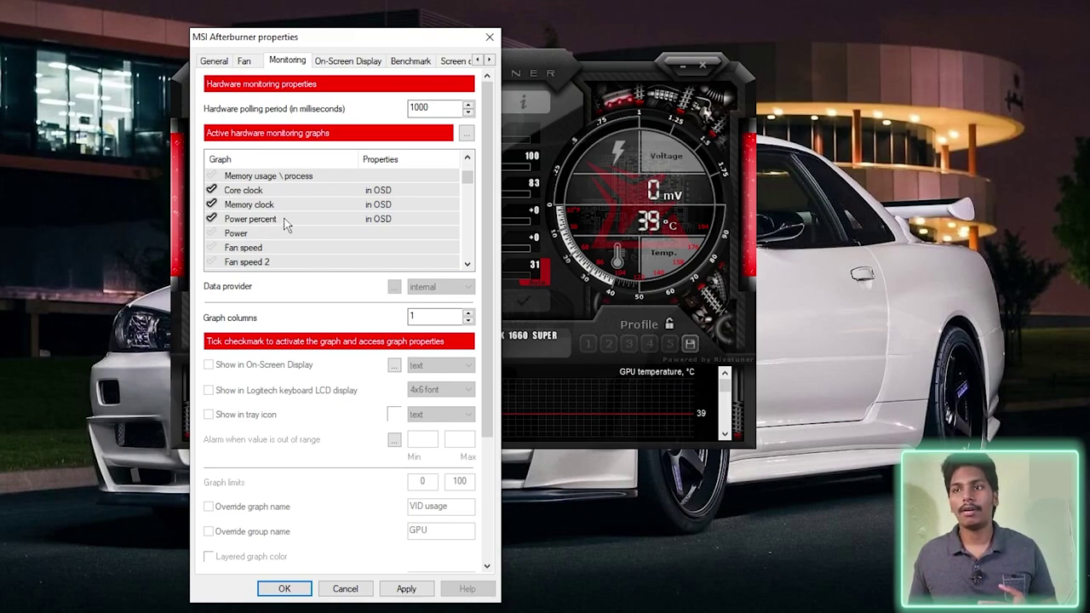
scroll(254, 232, "down", 1)
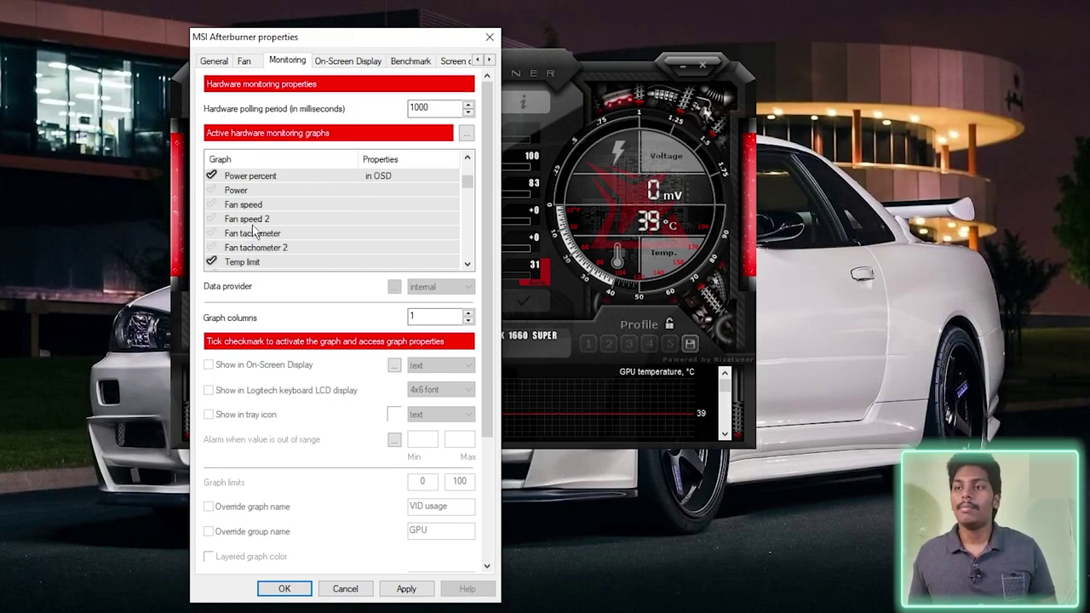
scroll(253, 232, "down", 1)
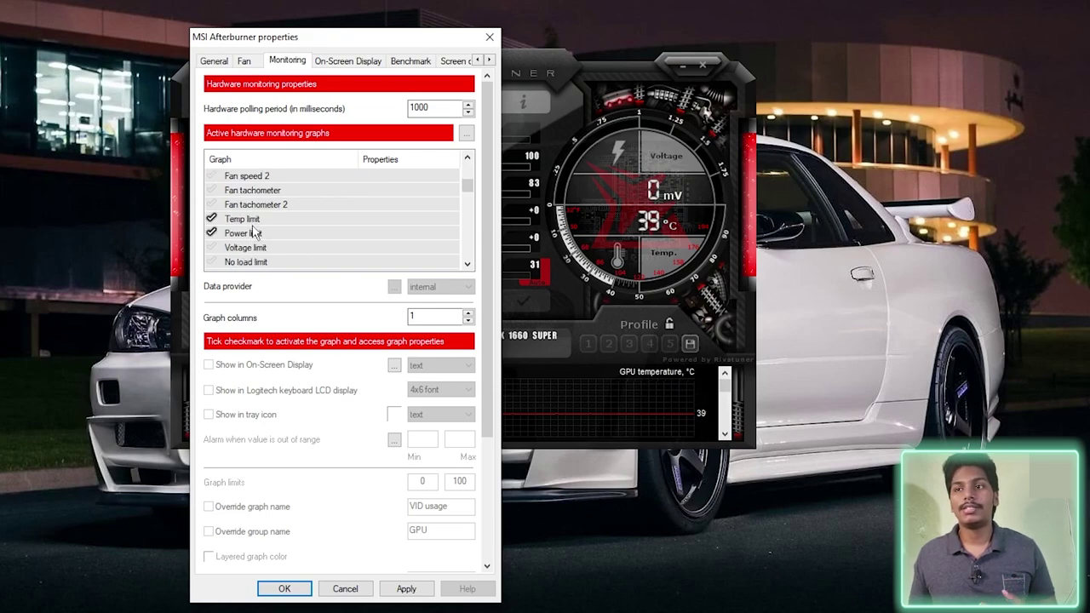
scroll(322, 244, "up", 1)
scroll(323, 245, "down", 2)
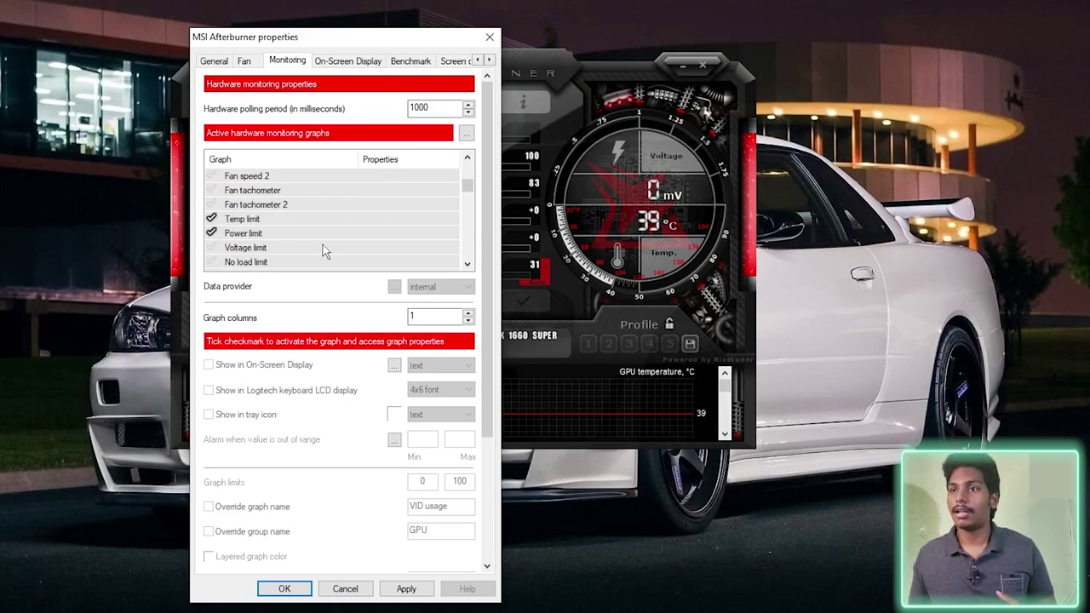
scroll(323, 244, "down", 5)
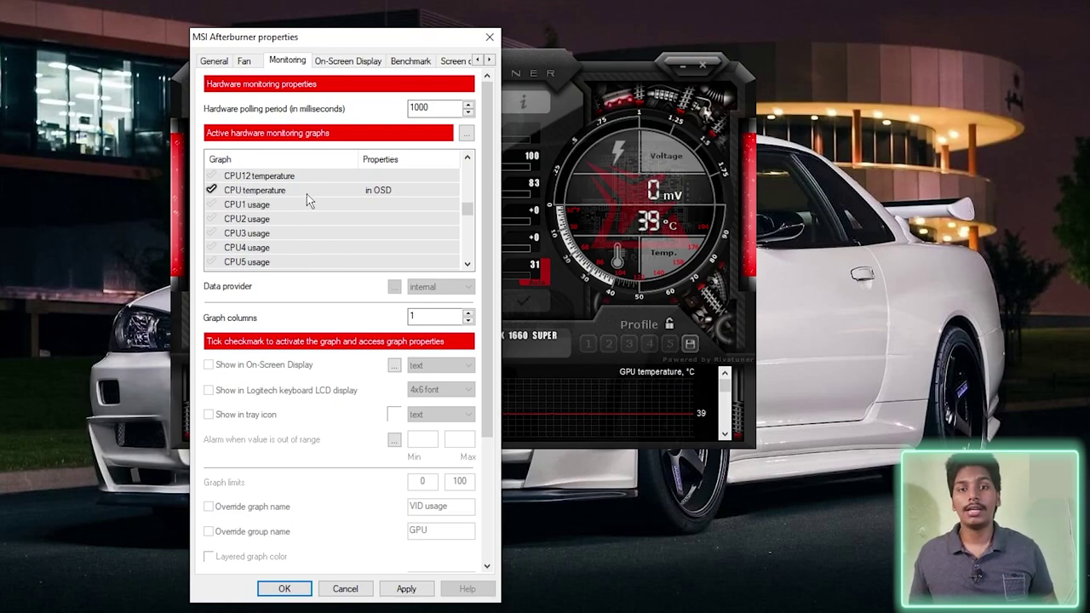
scroll(350, 203, "down", 4)
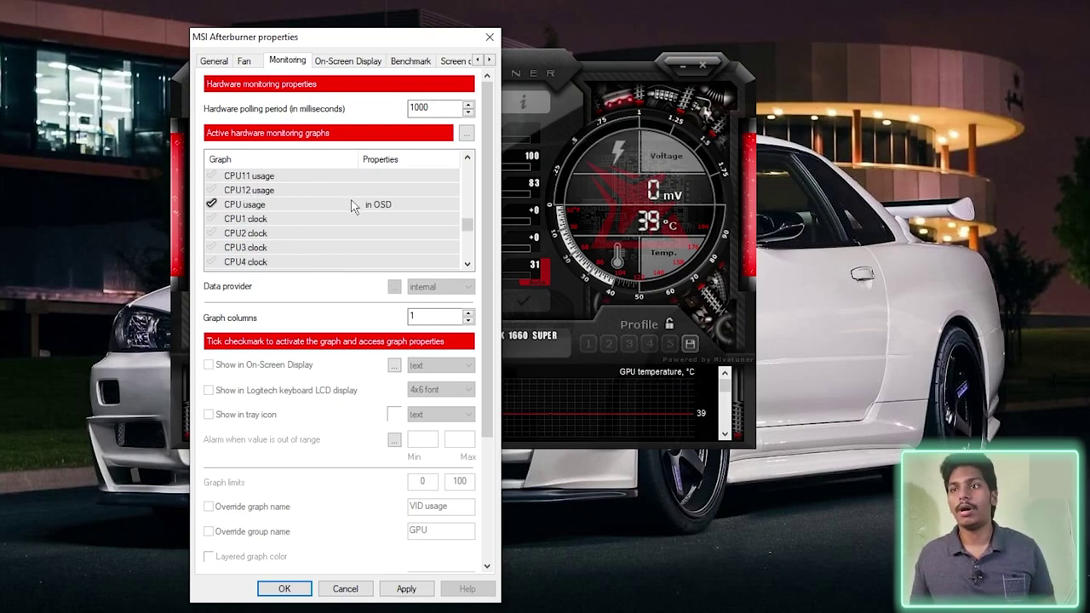
scroll(287, 214, "down", 5)
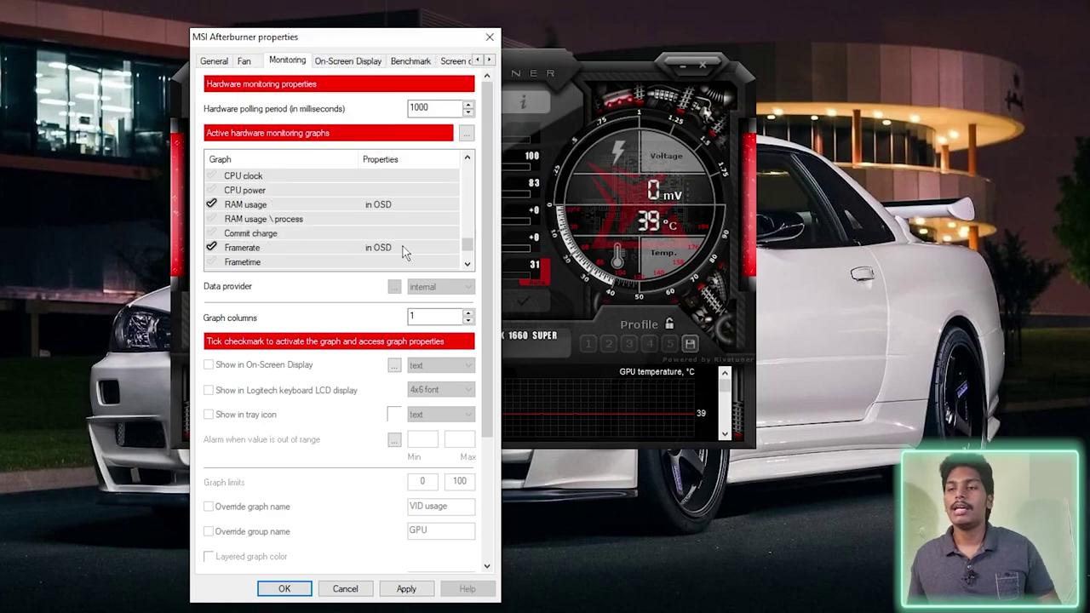
scroll(348, 256, "down", 2)
scroll(338, 262, "up", 10)
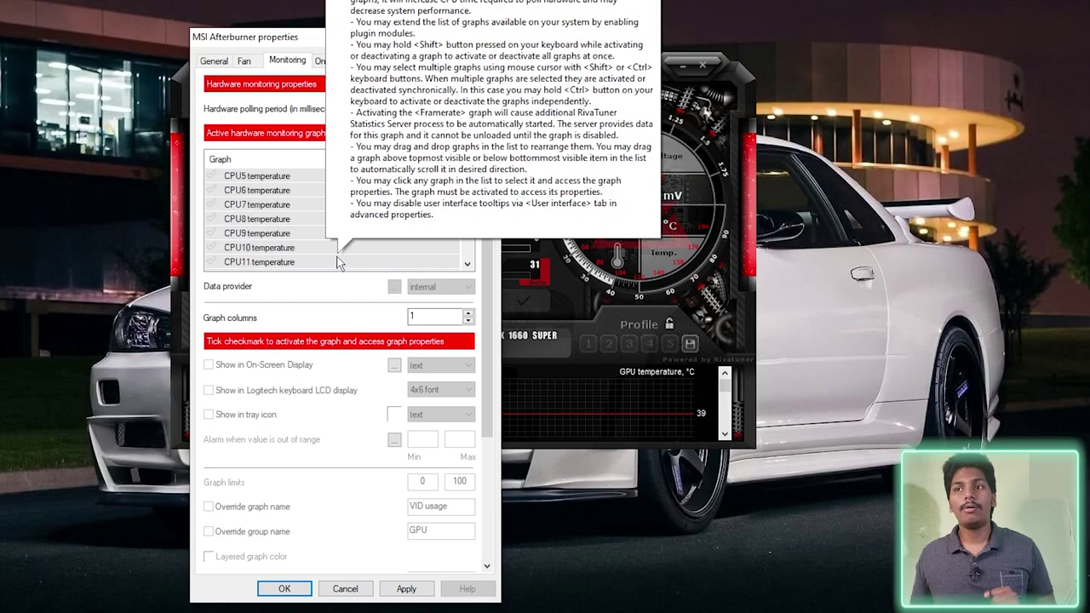
scroll(338, 261, "up", 6)
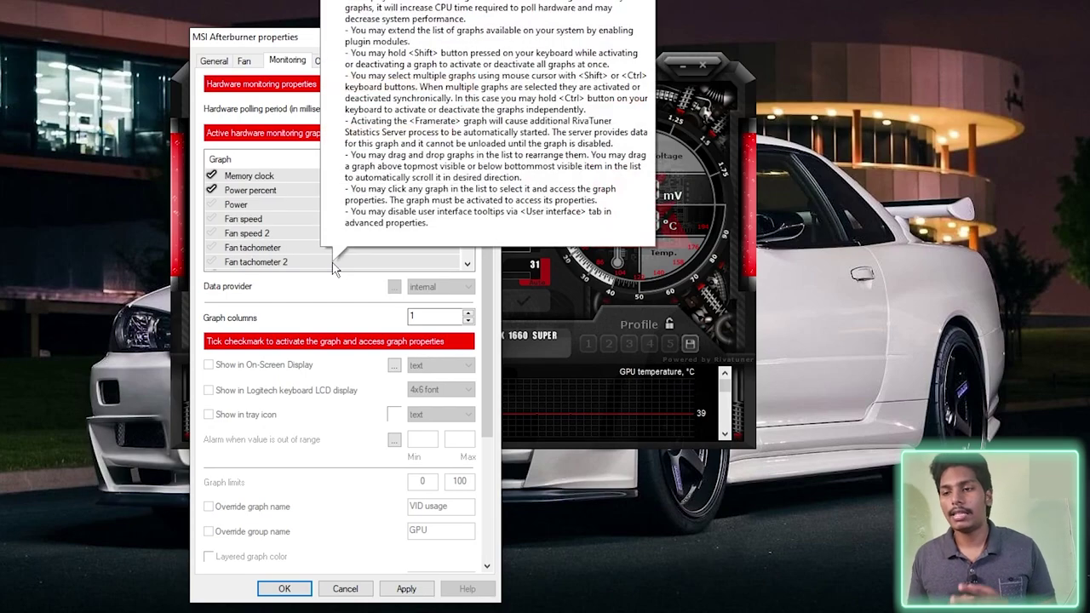
scroll(335, 268, "up", 3)
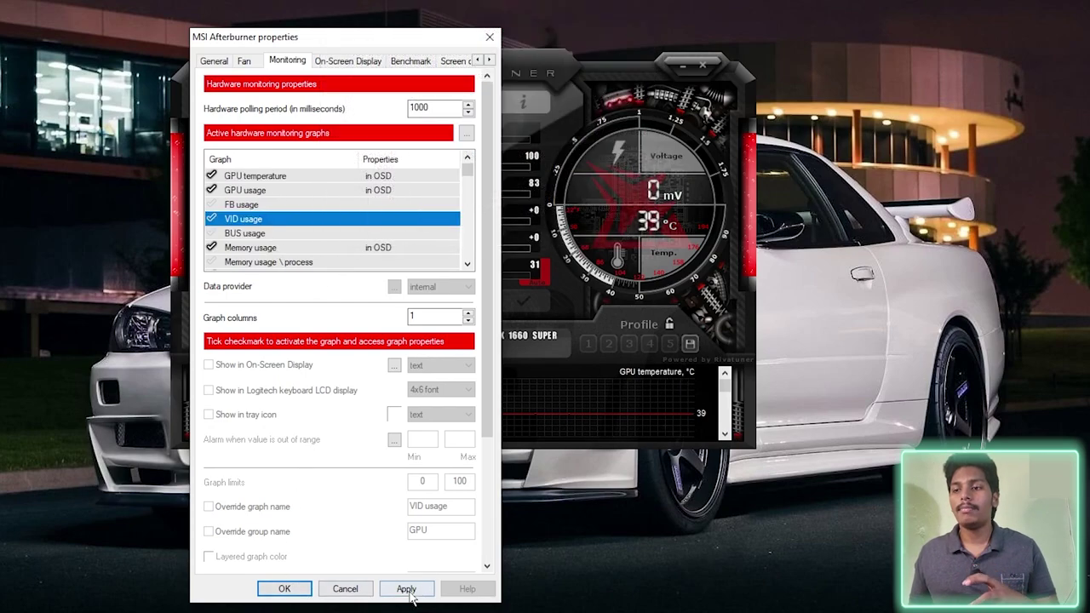
Apply the OSD graph choices, close the properties, and show RivaTuner Statistics Server from the tray.
left_click(407, 588)
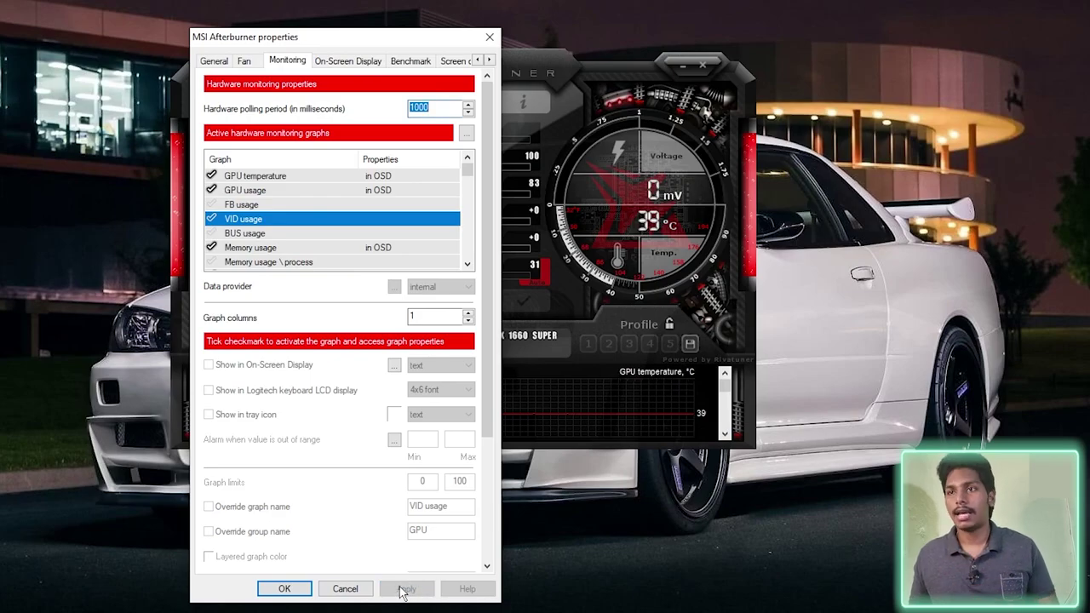
left_click(290, 591)
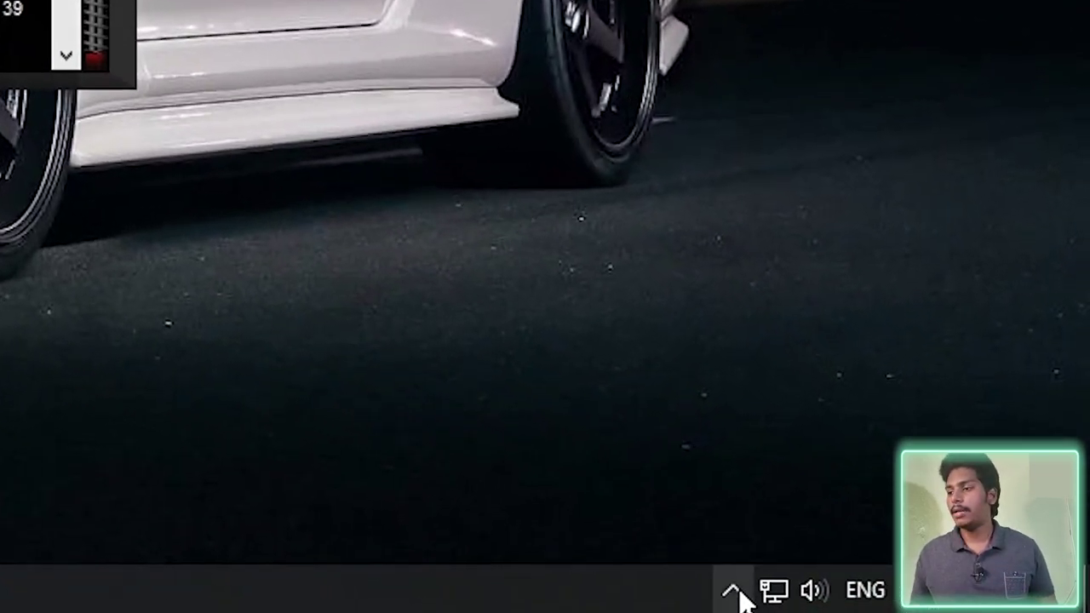
left_click(735, 594)
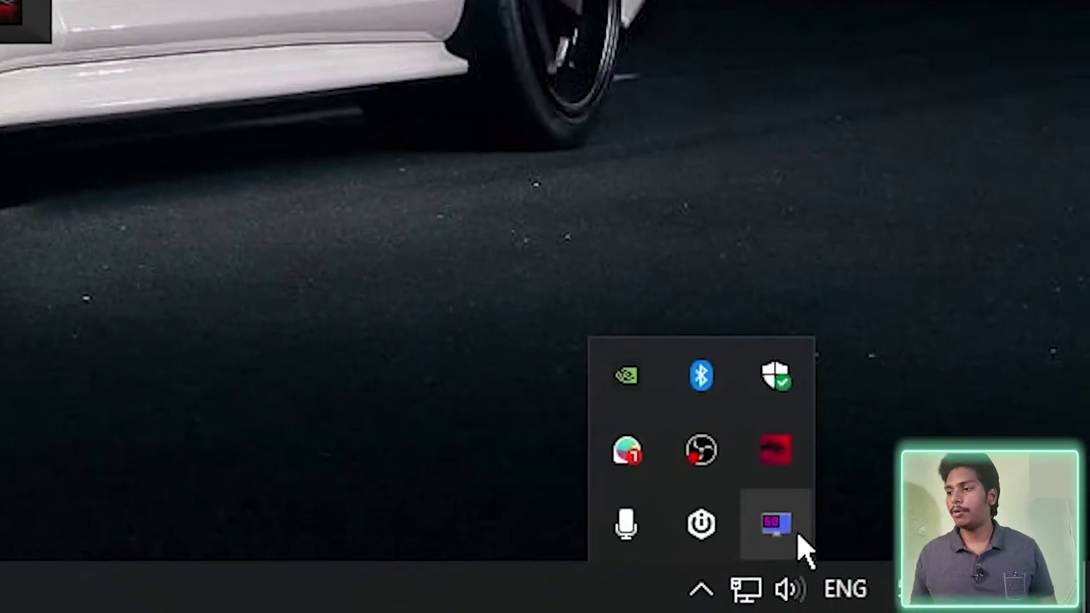
right_click(753, 528)
left_click(809, 443)
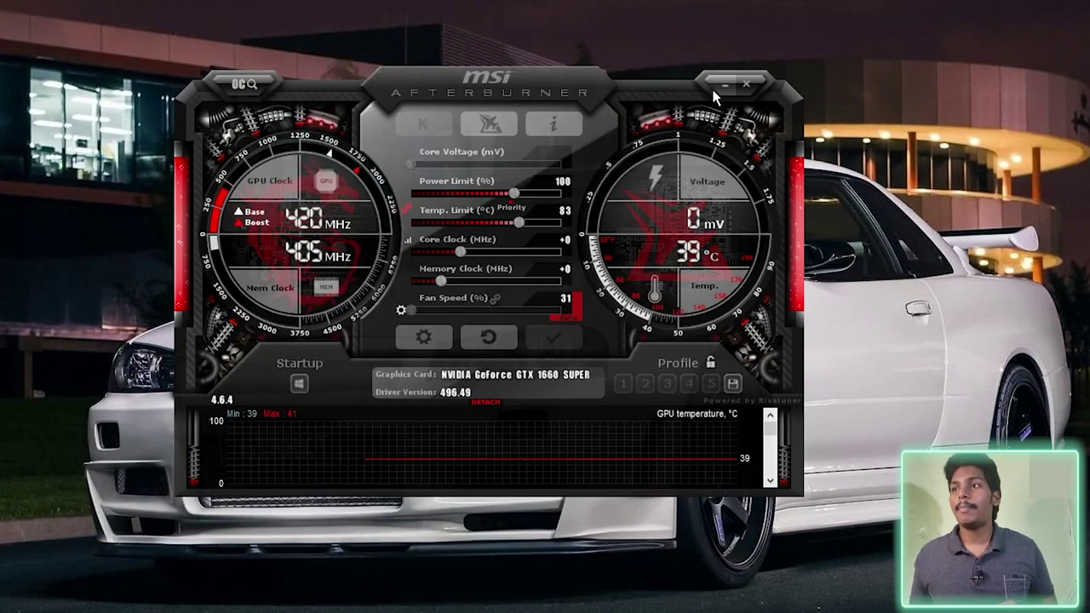
Minimize Afterburner and bring up the Start menu to launch Forza Horizon 4.
left_click(724, 85)
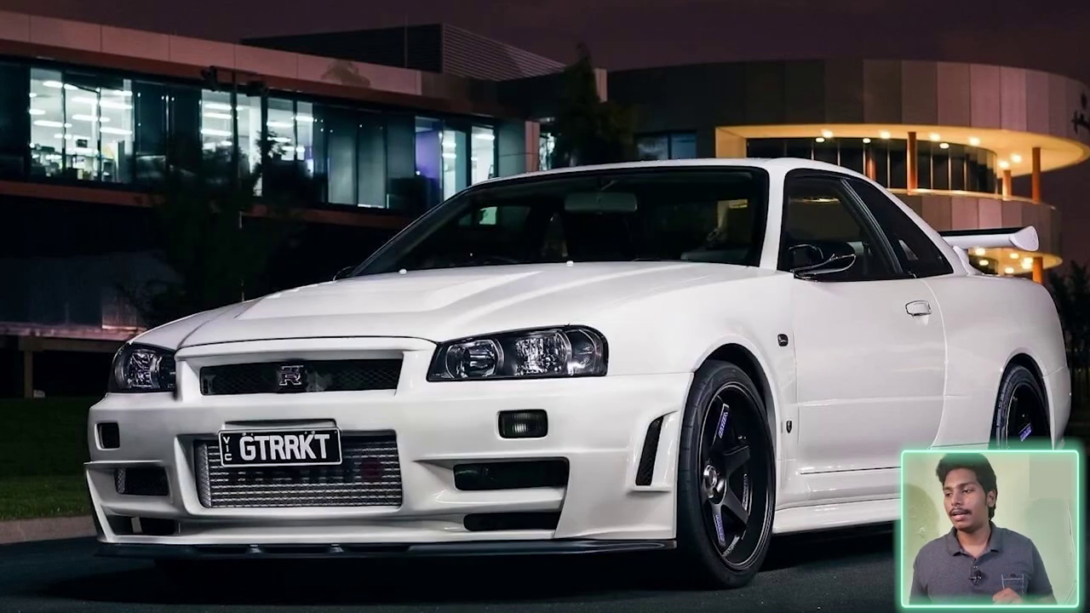
key("super")
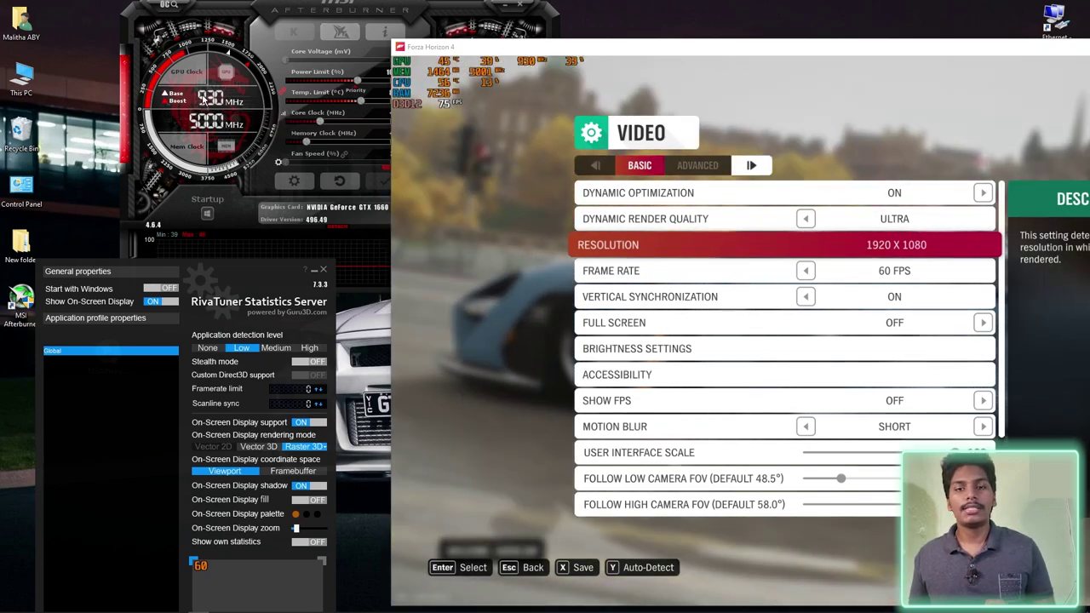
Reposition the Forza Horizon 4 window and move the RivaTuner window up into full view.
left_click_drag(632, 37, 806, 49)
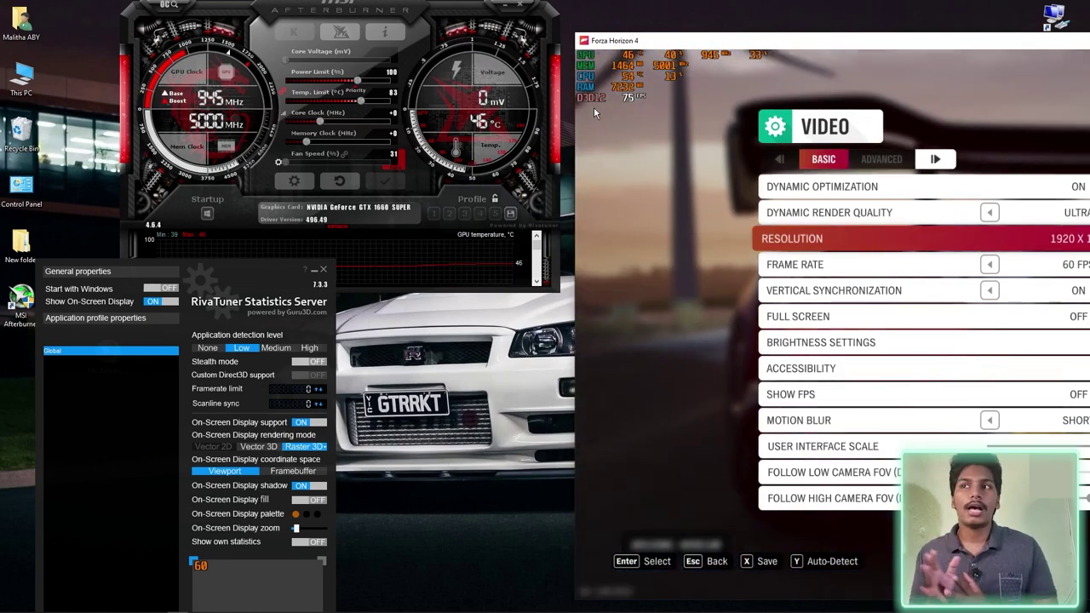
left_click_drag(700, 40, 734, 85)
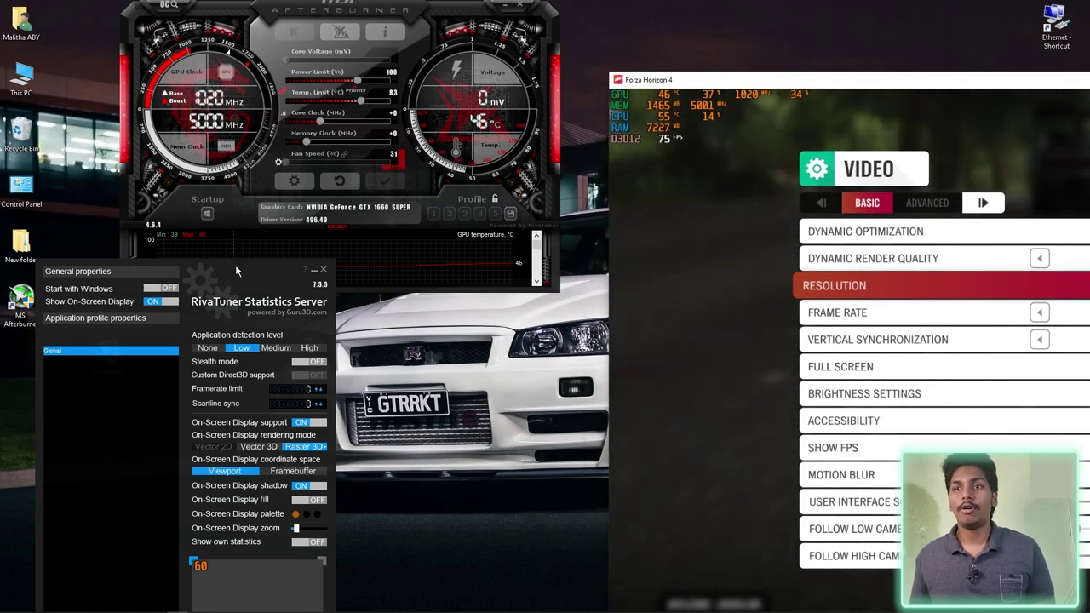
left_click_drag(235, 264, 248, 169)
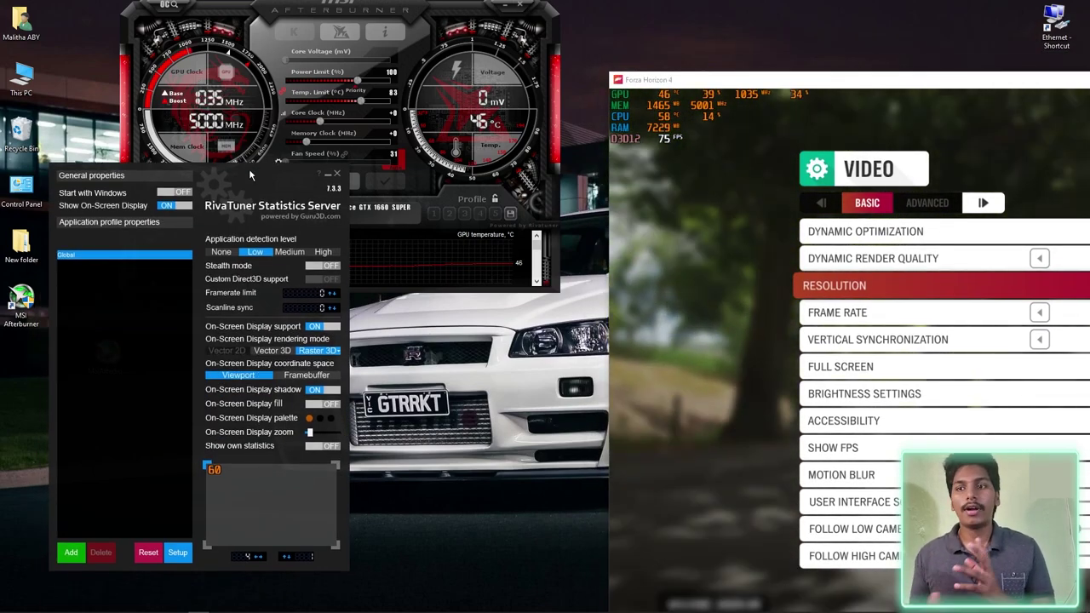
Enlarge the On-Screen Display zoom, then reduce it back to a compact overlay size.
left_click_drag(310, 432, 332, 436)
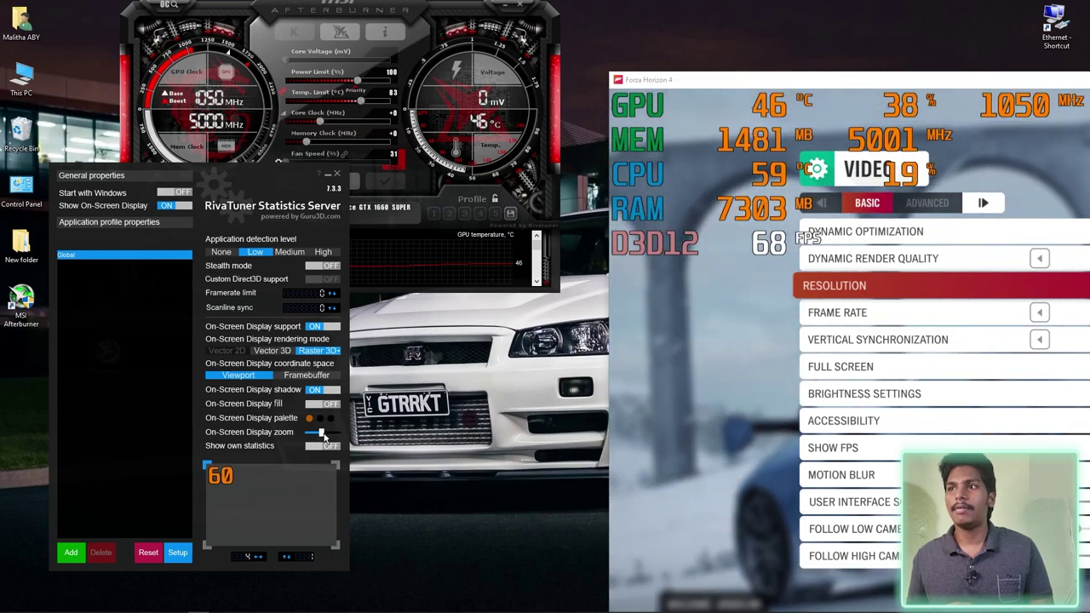
left_click_drag(332, 436, 305, 435)
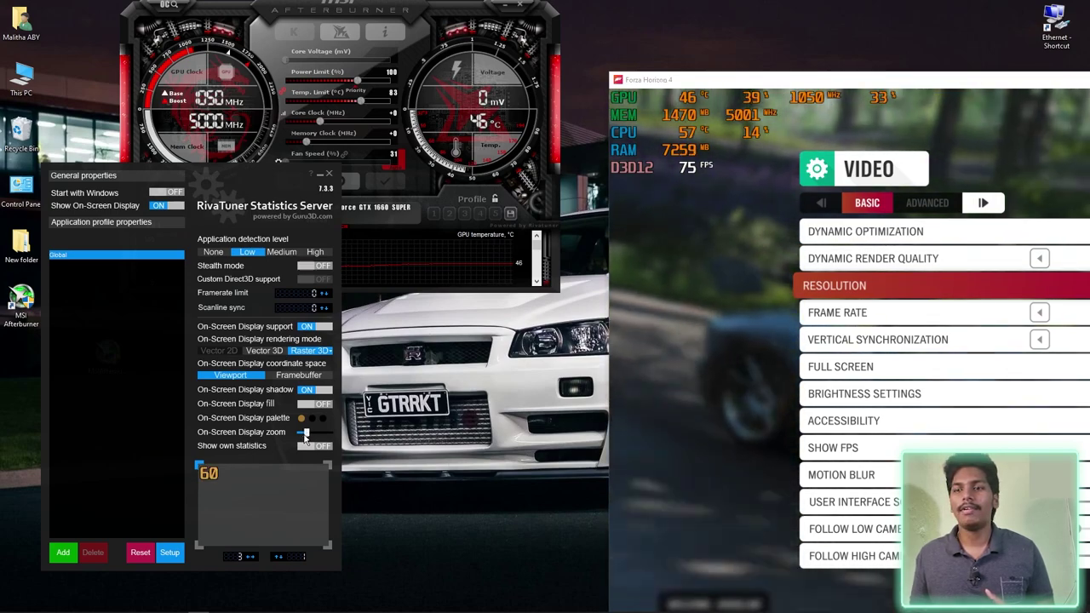
left_click_drag(304, 433, 301, 433)
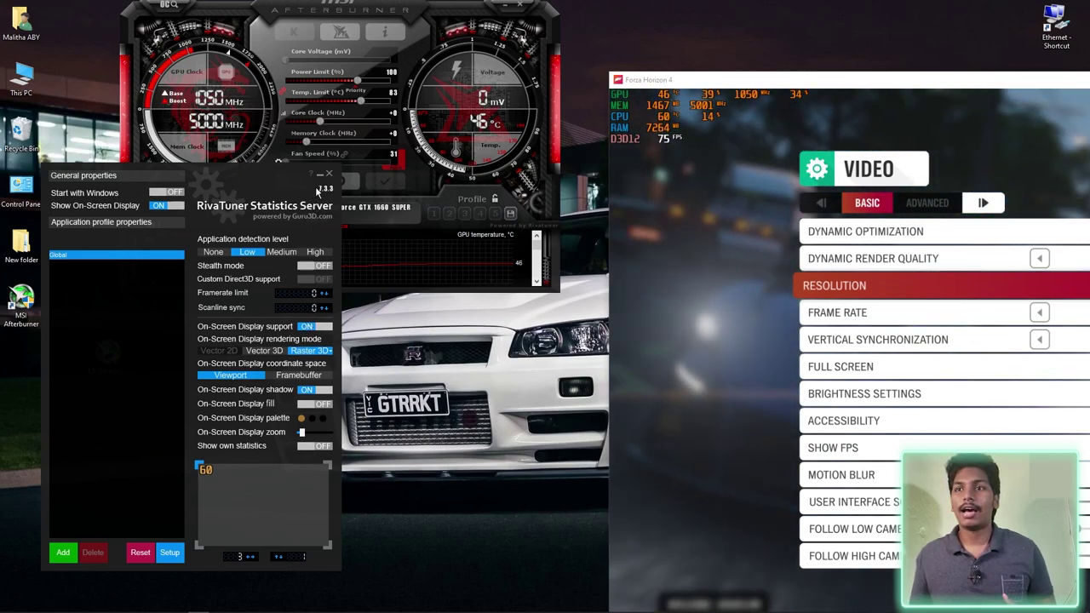
Close RivaTuner and bring up Afterburner's Monitoring settings, scrolled to the graph list.
left_click(324, 175)
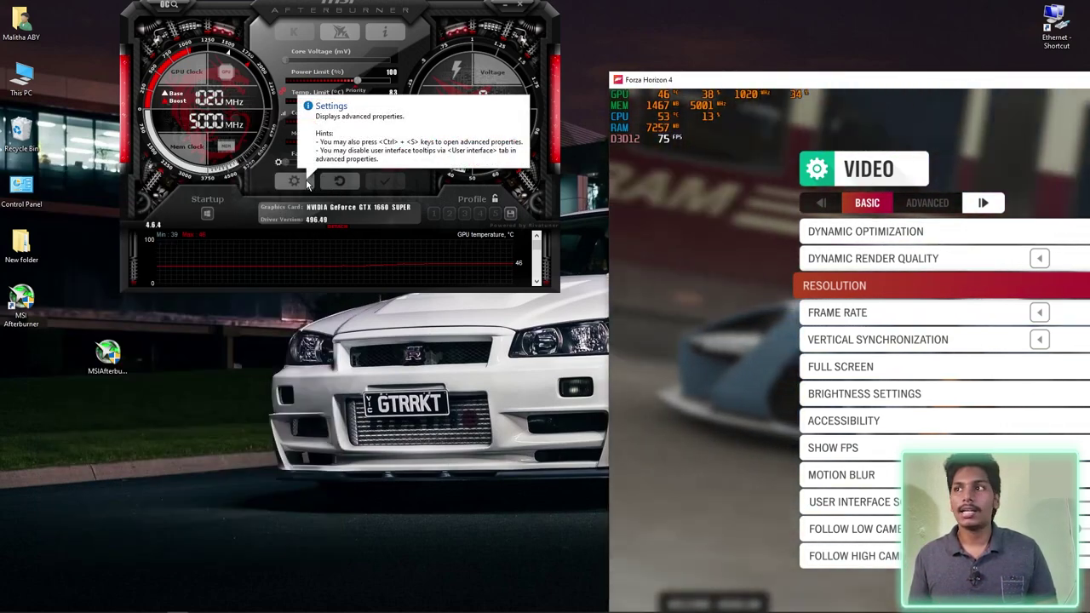
left_click(305, 181)
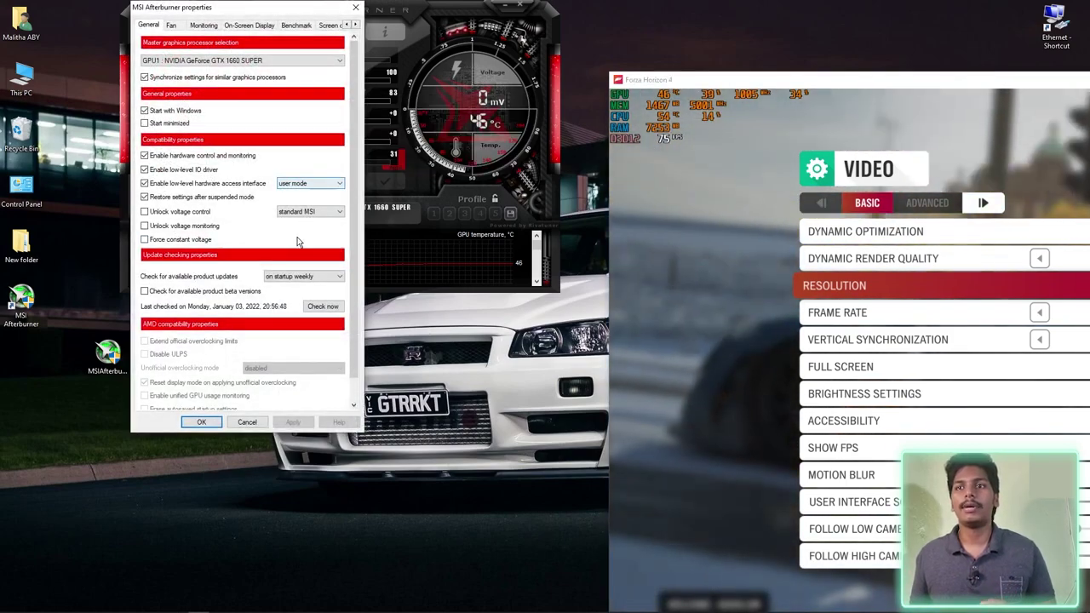
left_click(202, 26)
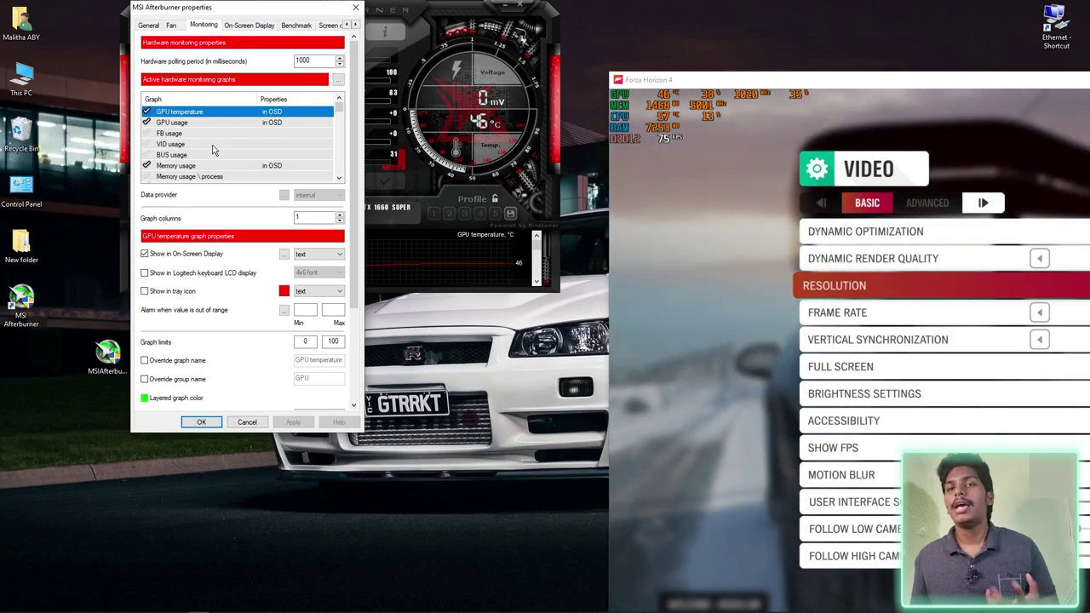
scroll(183, 157, "down", 5)
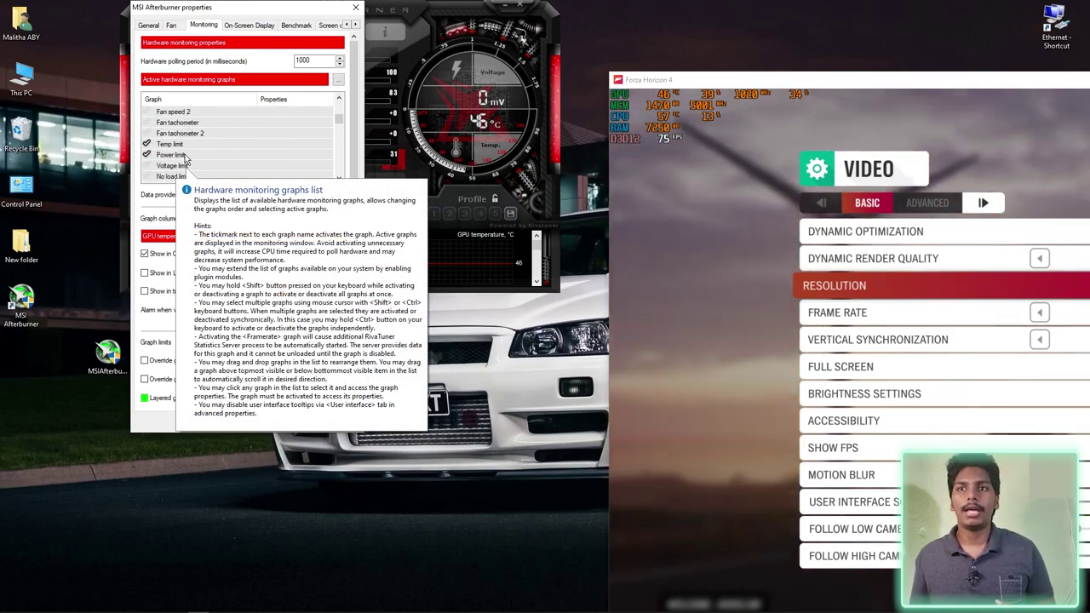
scroll(185, 162, "down", 5)
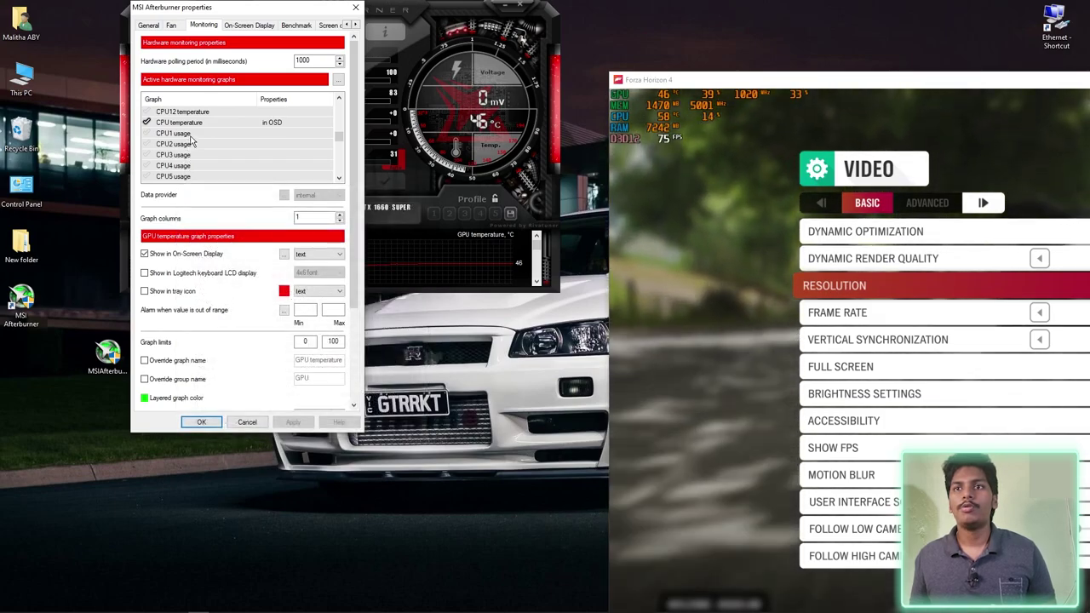
Enable CPU1 usage and set it to Show in On-Screen Display.
left_click(183, 134)
right_click(180, 136)
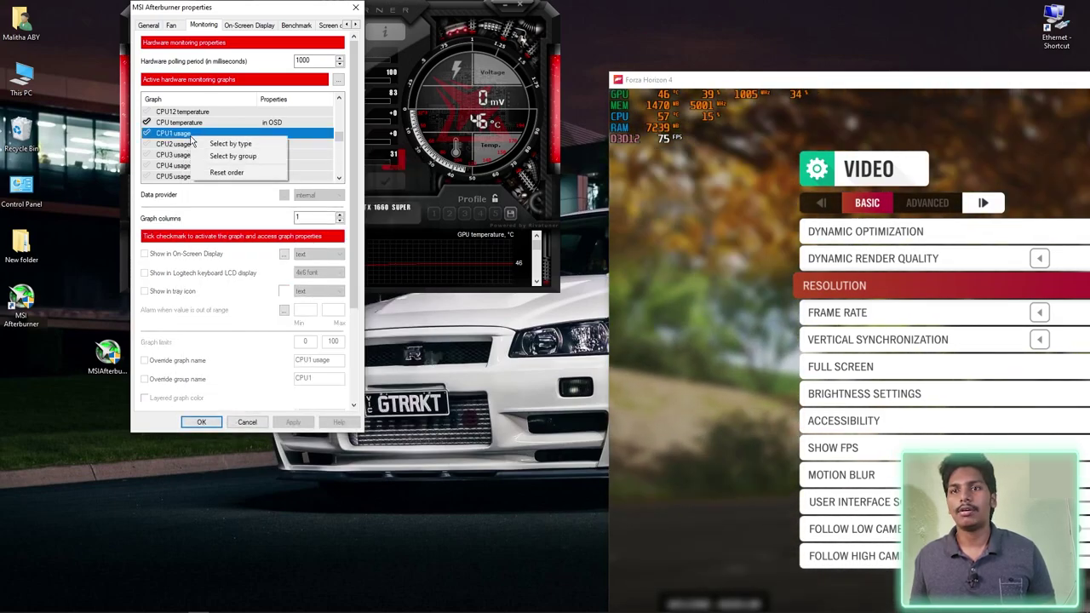
left_click(147, 133)
left_click(145, 254)
left_click(298, 425)
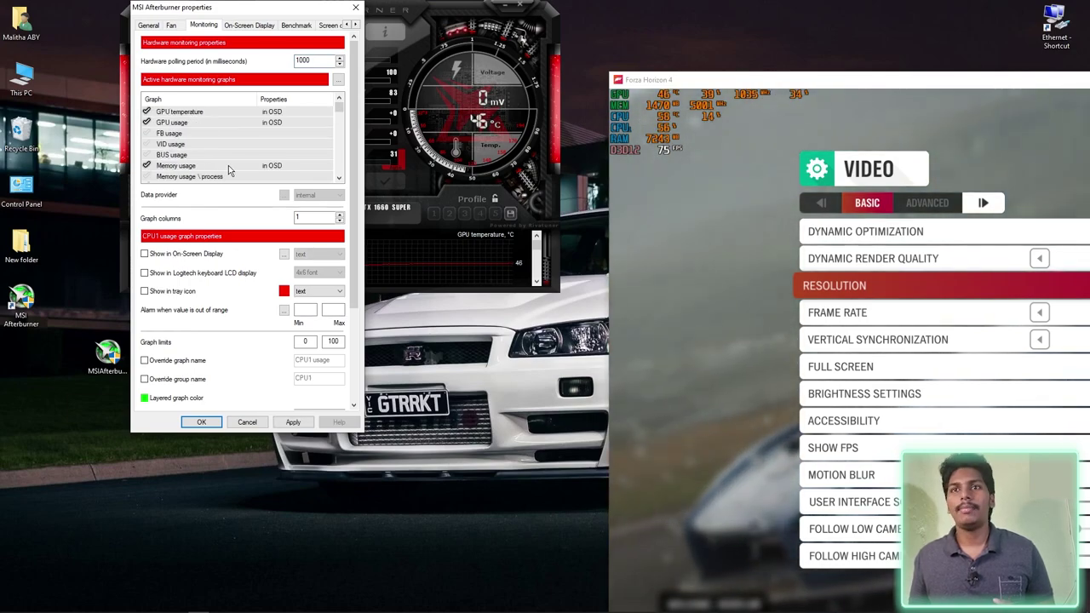
Remove GPU usage from the overlay, apply and confirm, then shift the game window left.
left_click(176, 124)
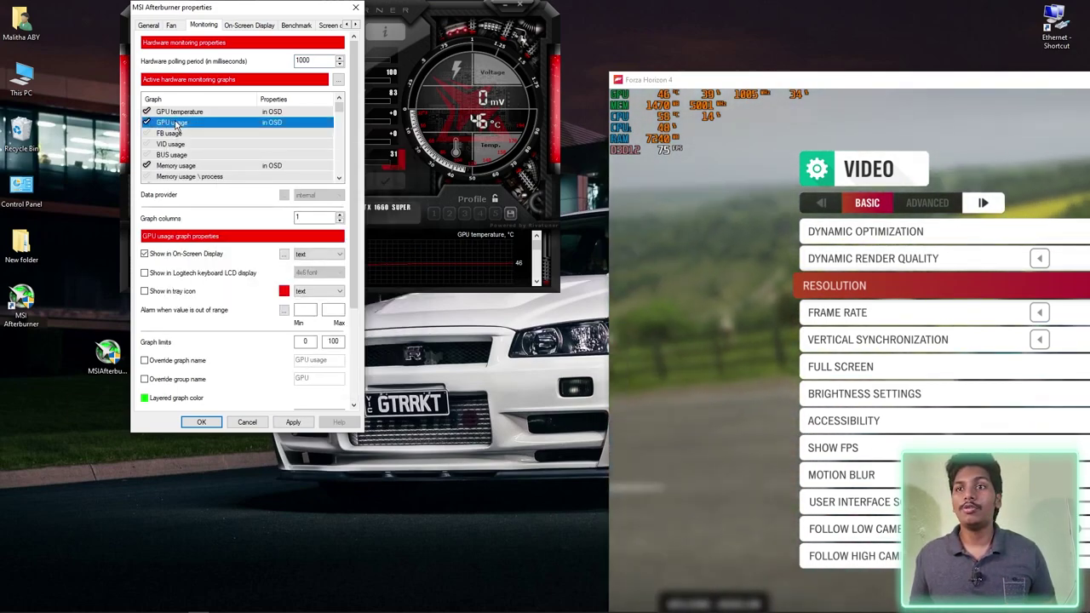
left_click(192, 256)
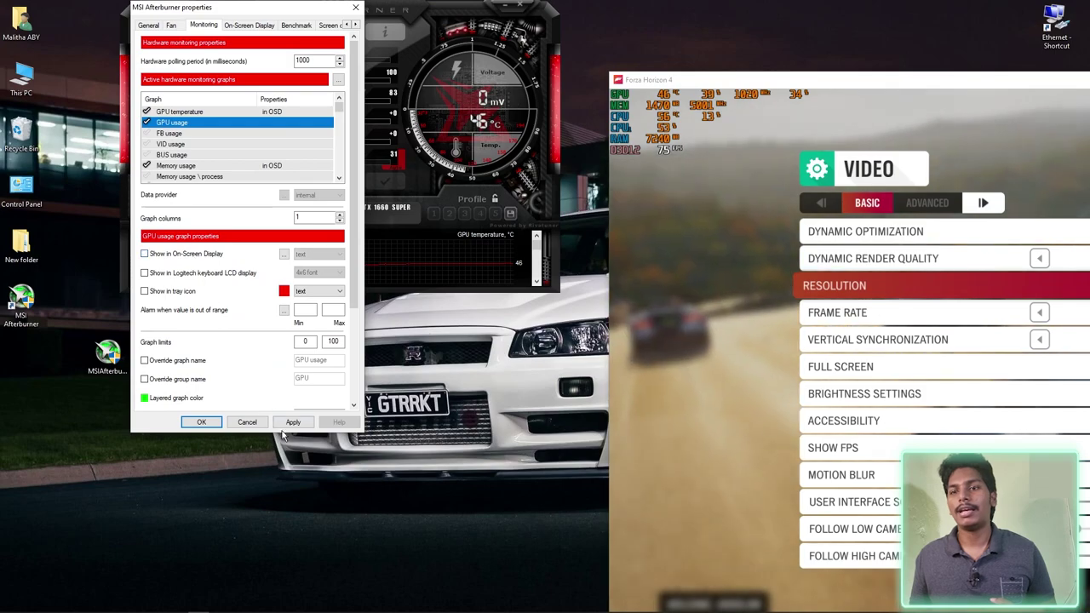
left_click(292, 423)
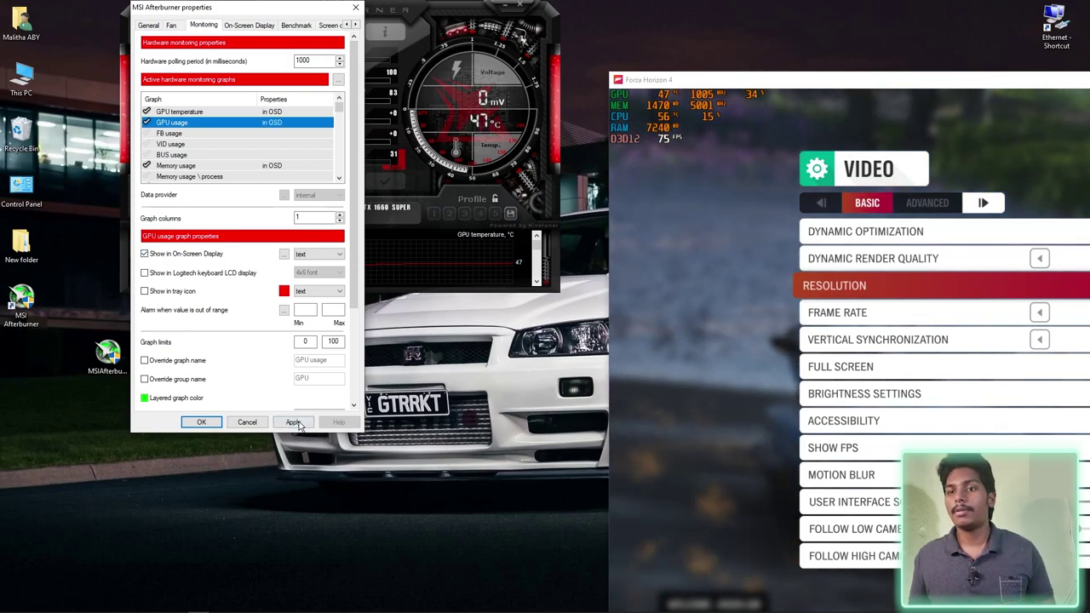
left_click(293, 423)
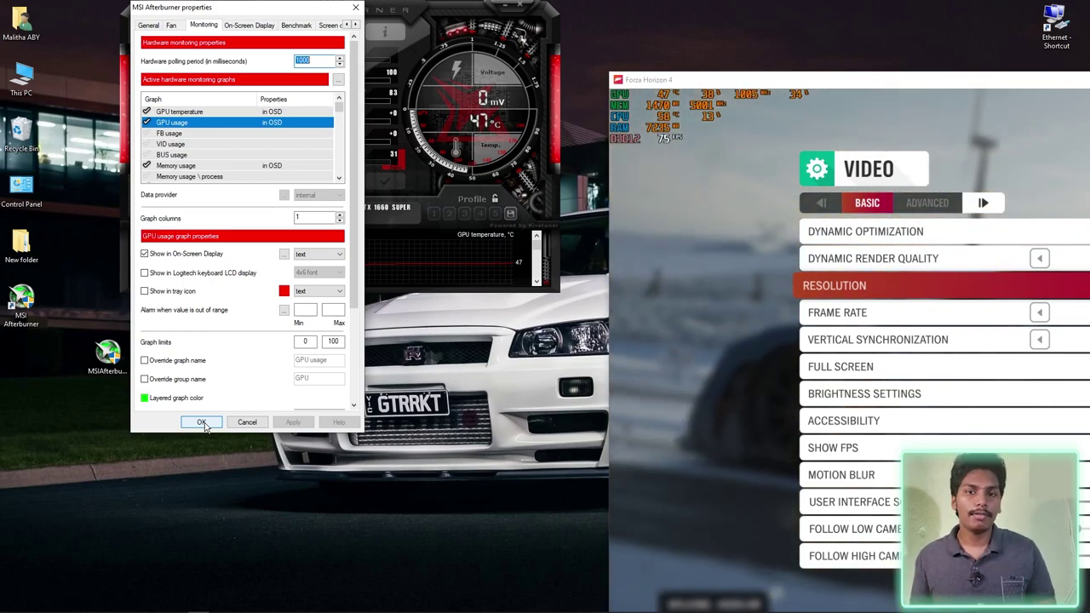
left_click(203, 422)
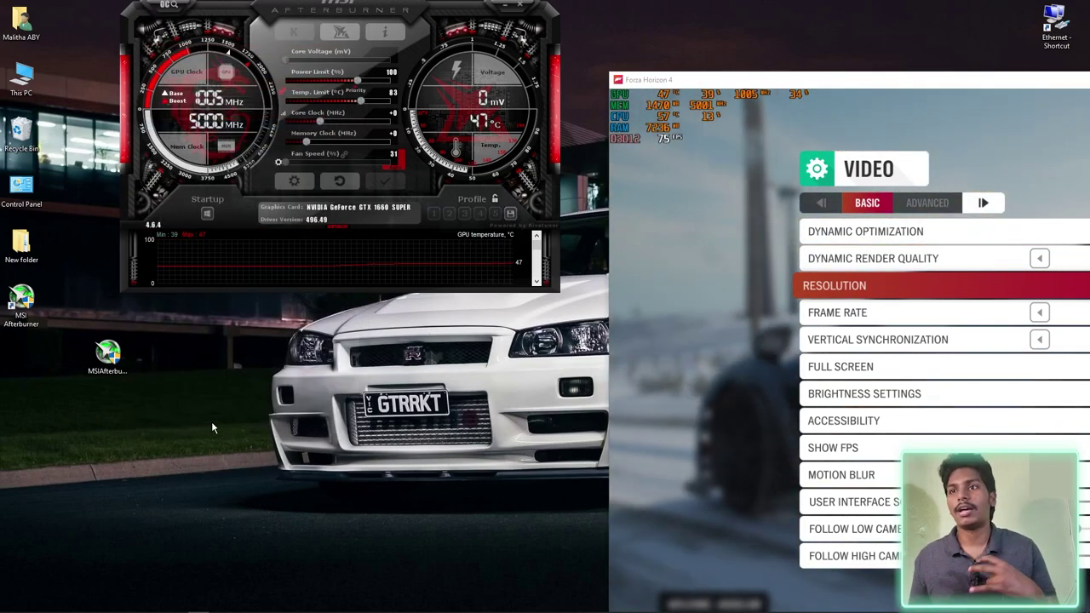
left_click_drag(702, 75, 422, 63)
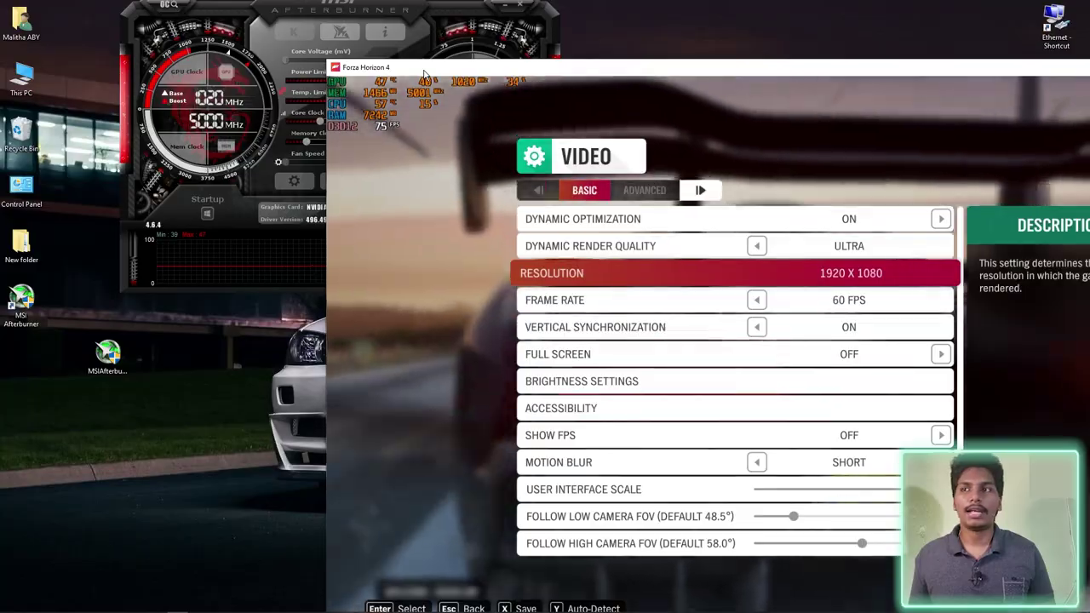